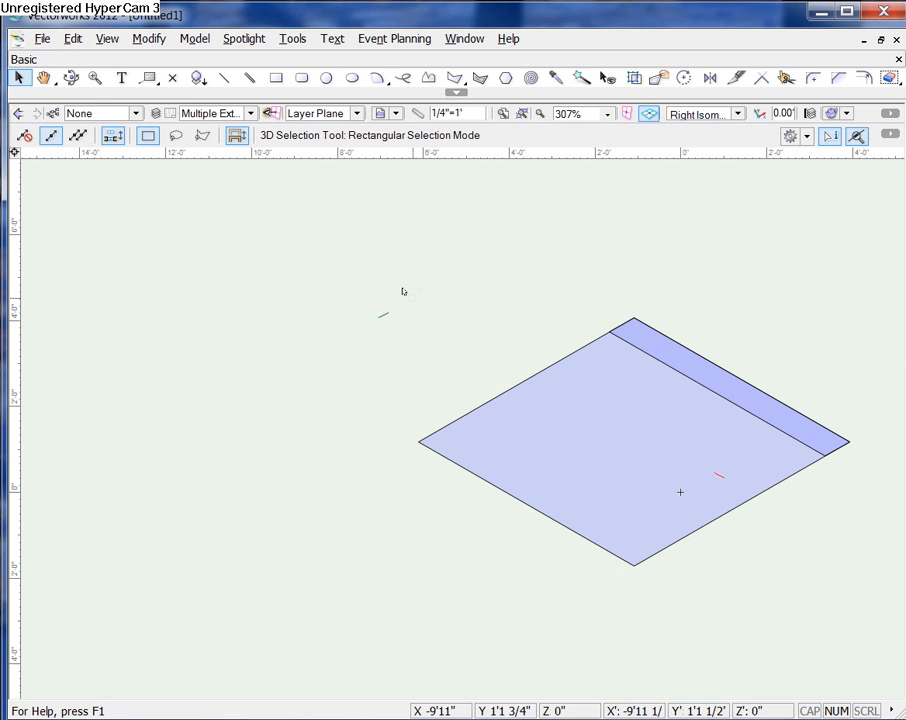
Multiple Extrude the square and the narrow rectangle along its edge together with an extrusion height of 12 inches
{"action": "key", "text": "ctrl+a"}
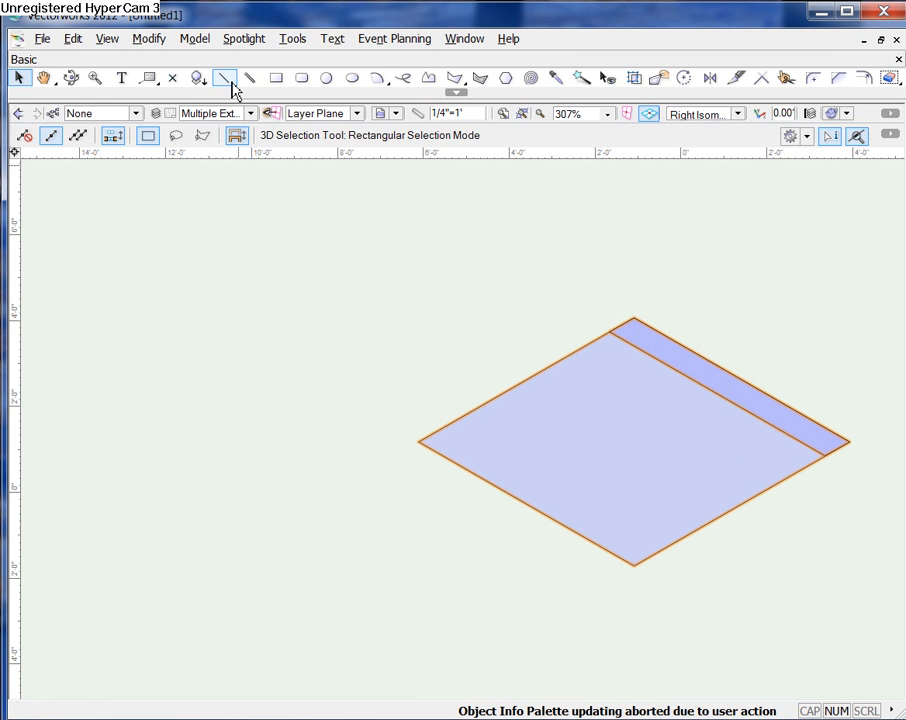
{"action": "left_click", "coordinate": [198, 47]}
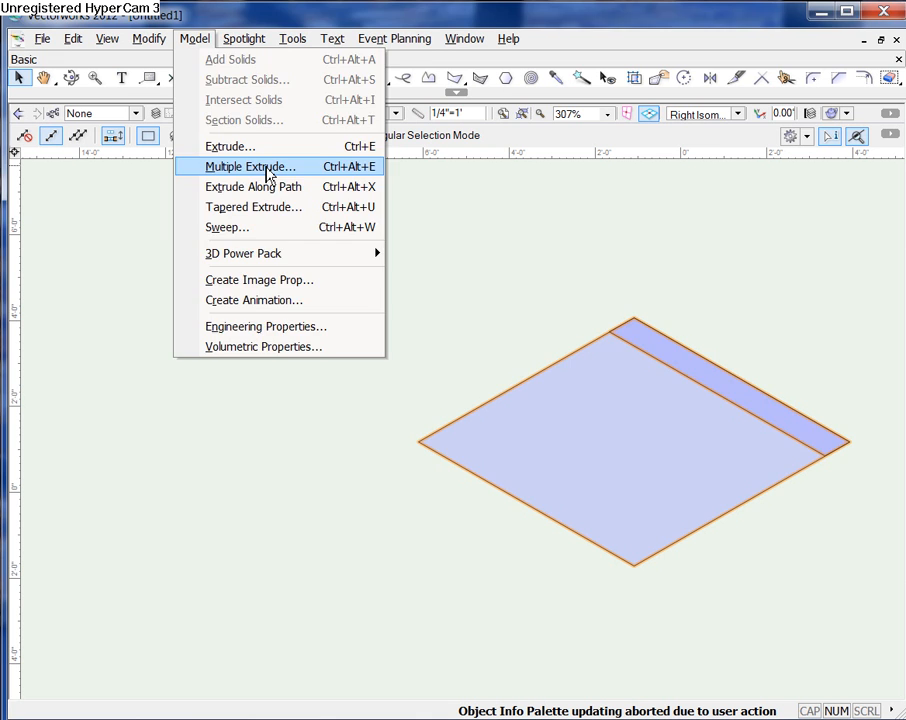
{"action": "left_click", "coordinate": [268, 175]}
{"action": "left_click", "coordinate": [476, 268]}
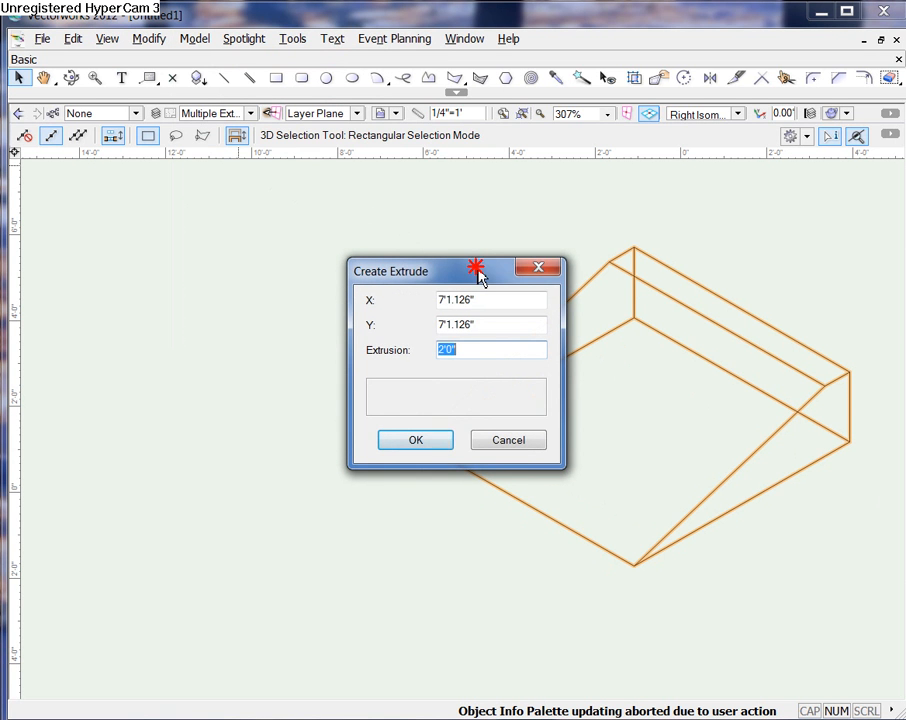
{"action": "left_click_drag", "start_coordinate": [480, 278], "coordinate": [311, 233]}
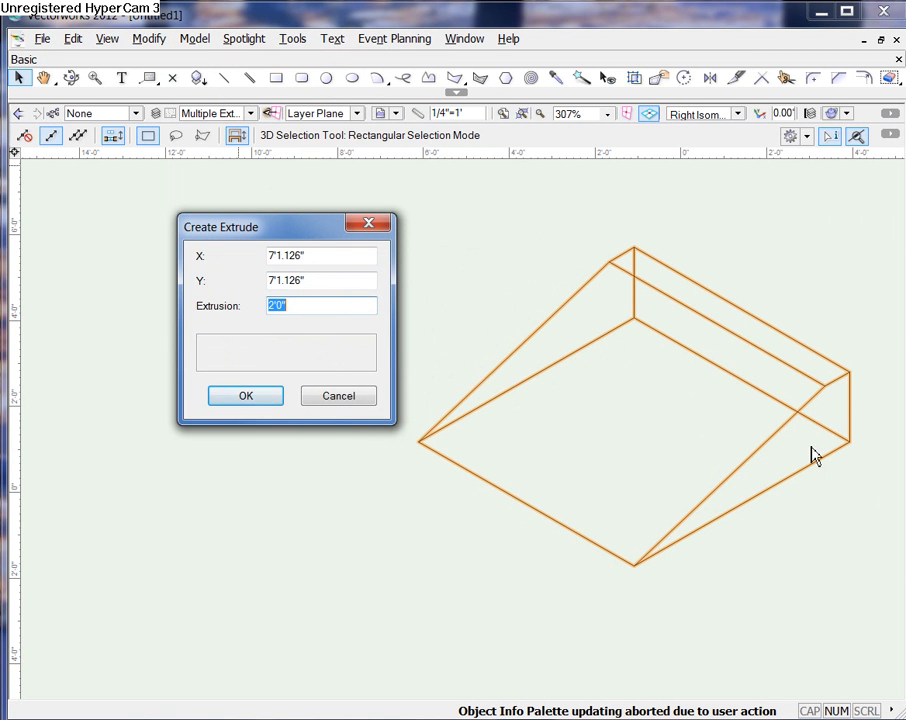
{"action": "mouse_move", "coordinate": [266, 317]}
{"action": "type", "text": "12"}
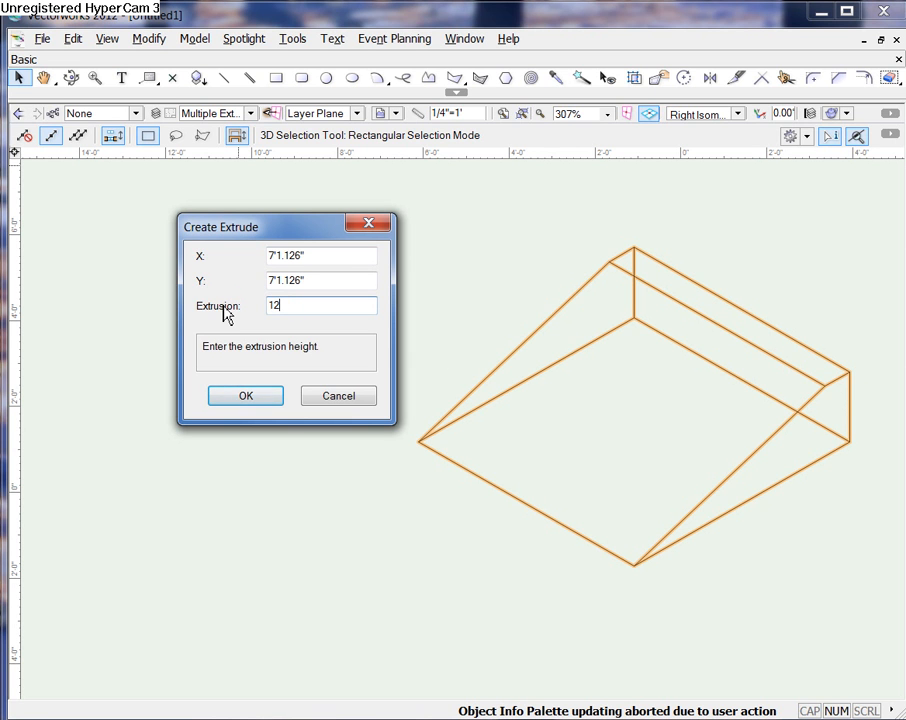
{"action": "left_click", "coordinate": [243, 398]}
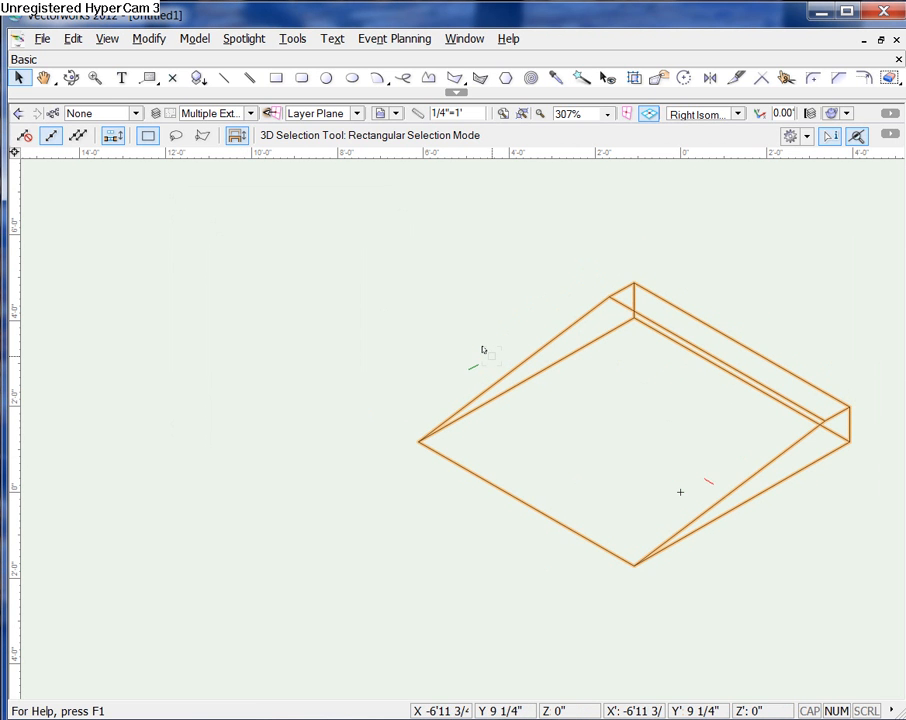
Render the wedge in OpenGL and orbit around it to examine its sloped profile from the side
{"action": "key", "text": "ctrl+shift+g"}
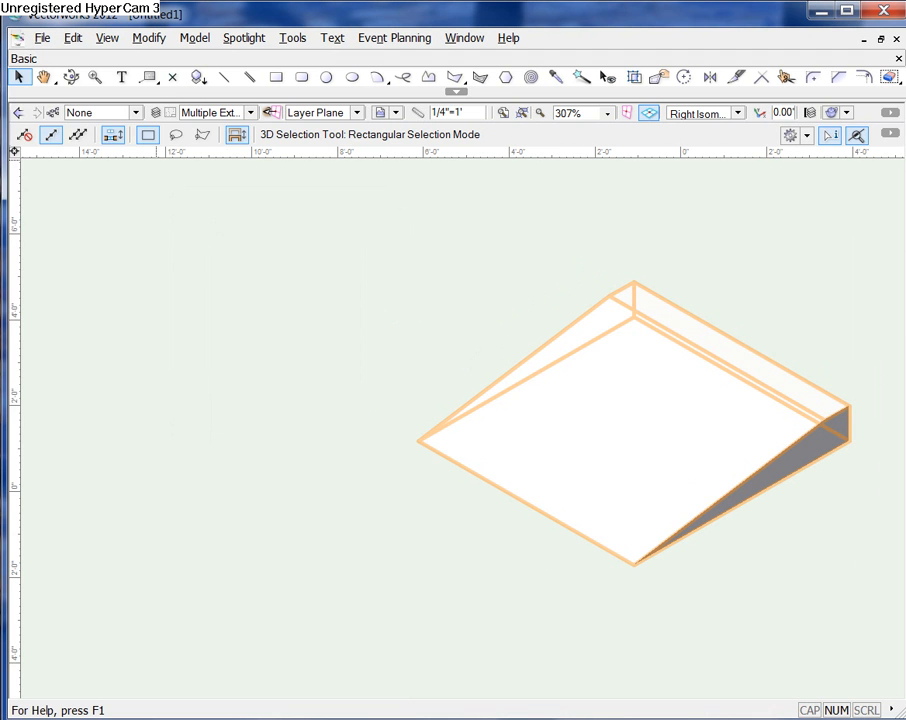
{"action": "left_click", "coordinate": [10, 150]}
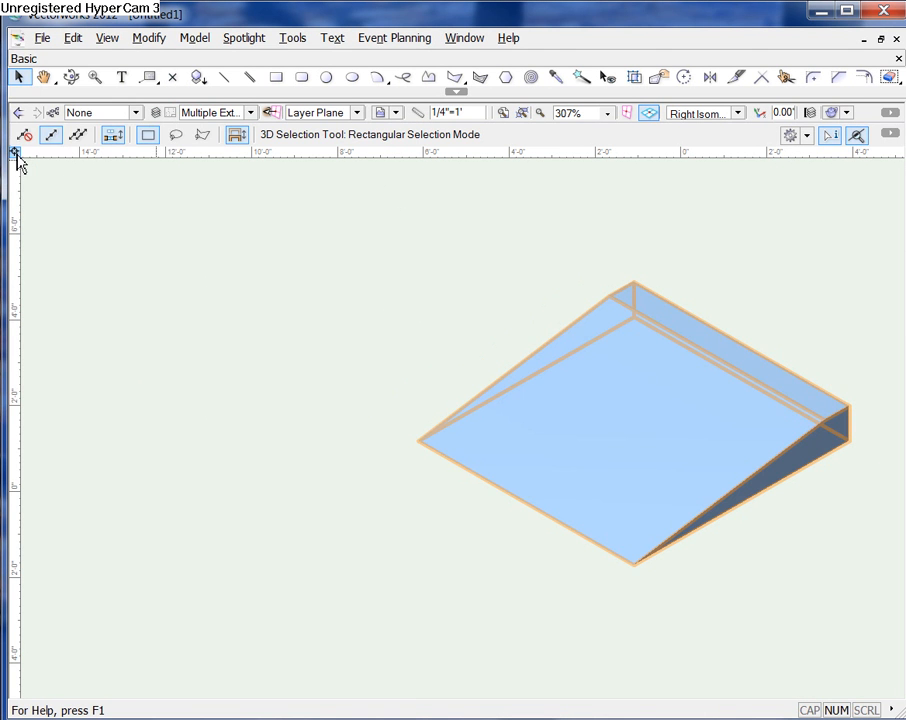
{"action": "left_click", "coordinate": [72, 79]}
{"action": "left_click_drag", "start_coordinate": [705, 588], "coordinate": [644, 537]}
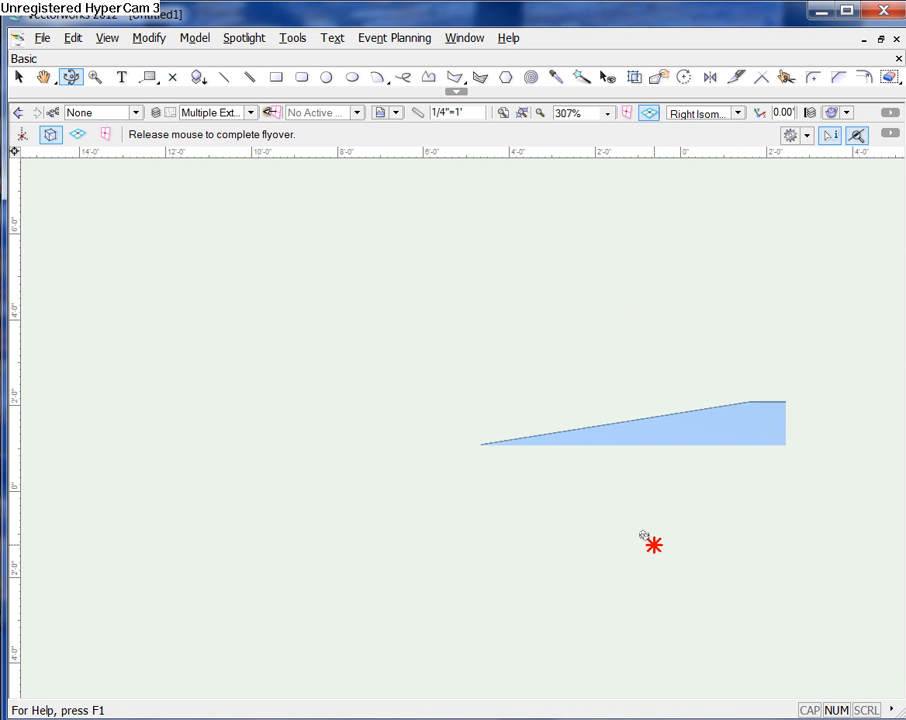
{"action": "left_click_drag", "start_coordinate": [643, 537], "coordinate": [719, 519]}
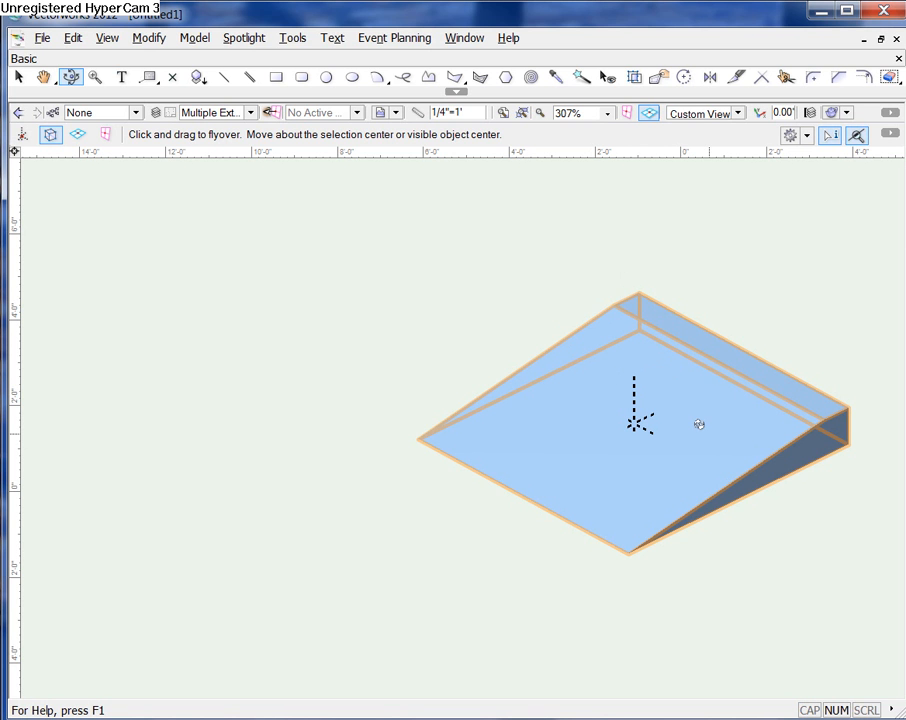
Edit the wedge's extrude profiles in Top/Plan view, shortening the narrow rectangle to a small block at the square's upper-left corner
{"action": "key", "text": "ctrl+5"}
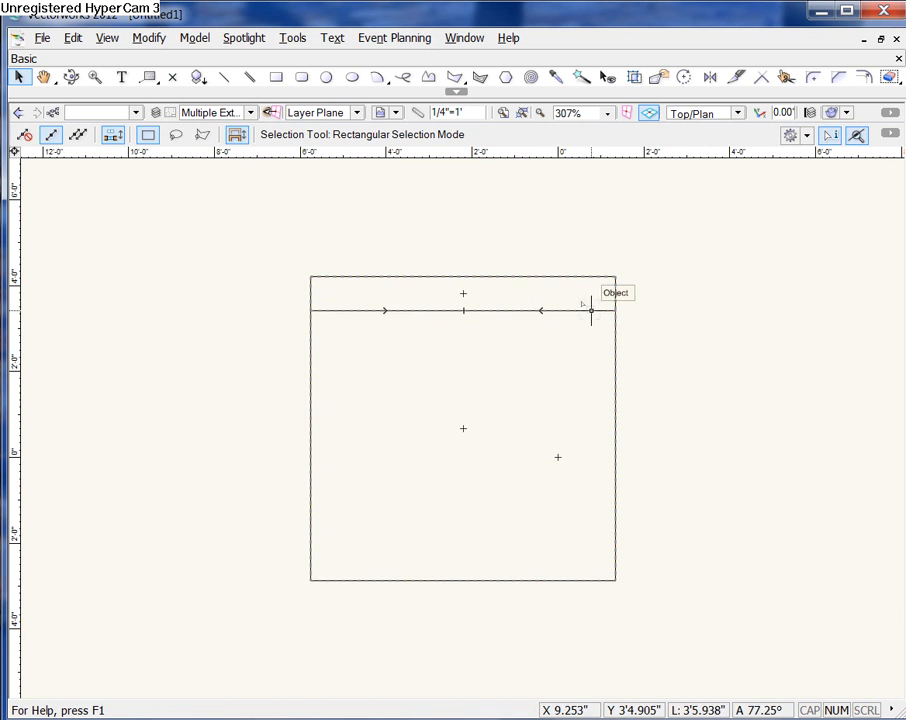
{"action": "double_click", "coordinate": [590, 308]}
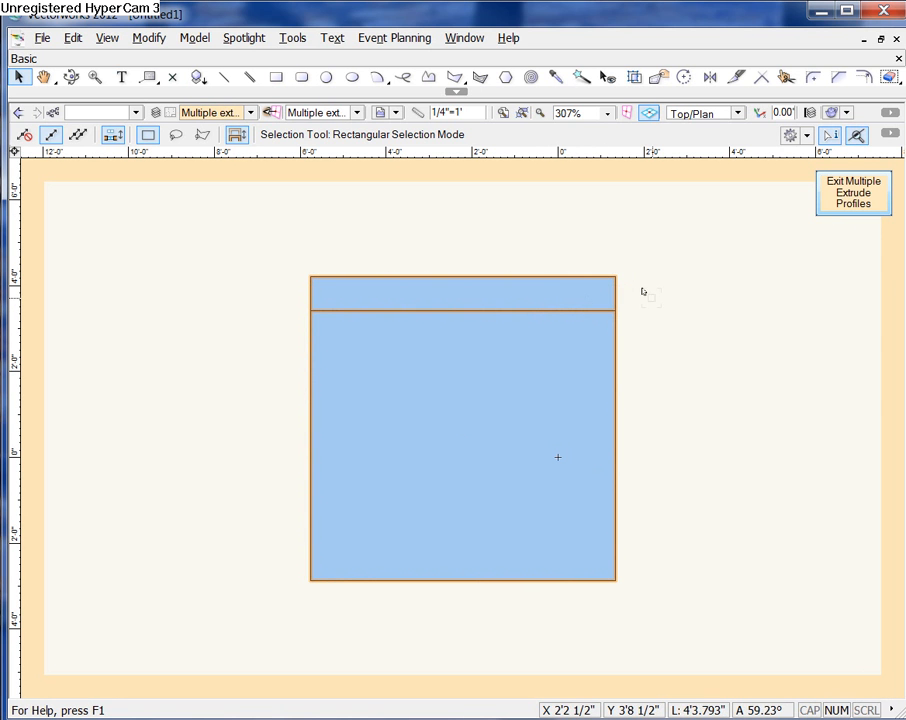
{"action": "left_click", "coordinate": [597, 310]}
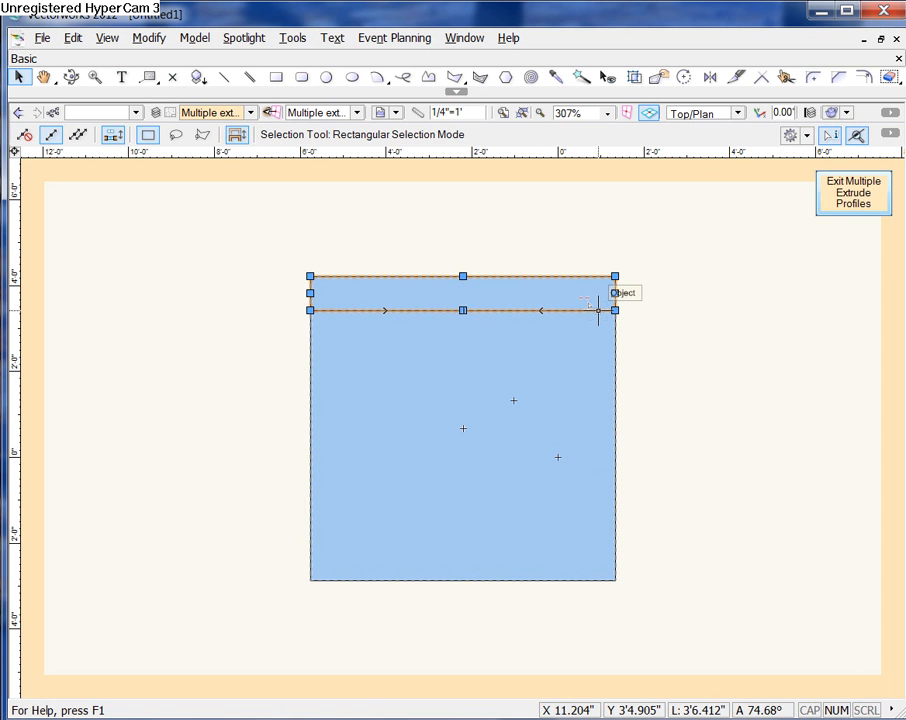
{"action": "left_click_drag", "start_coordinate": [614, 293], "coordinate": [341, 293]}
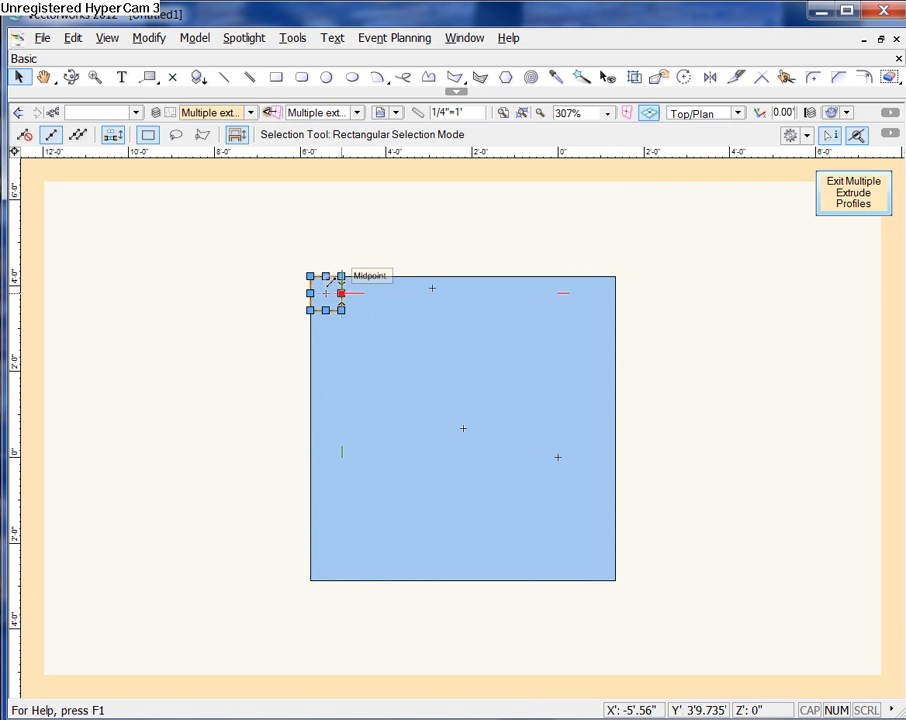
{"action": "left_click", "coordinate": [841, 199]}
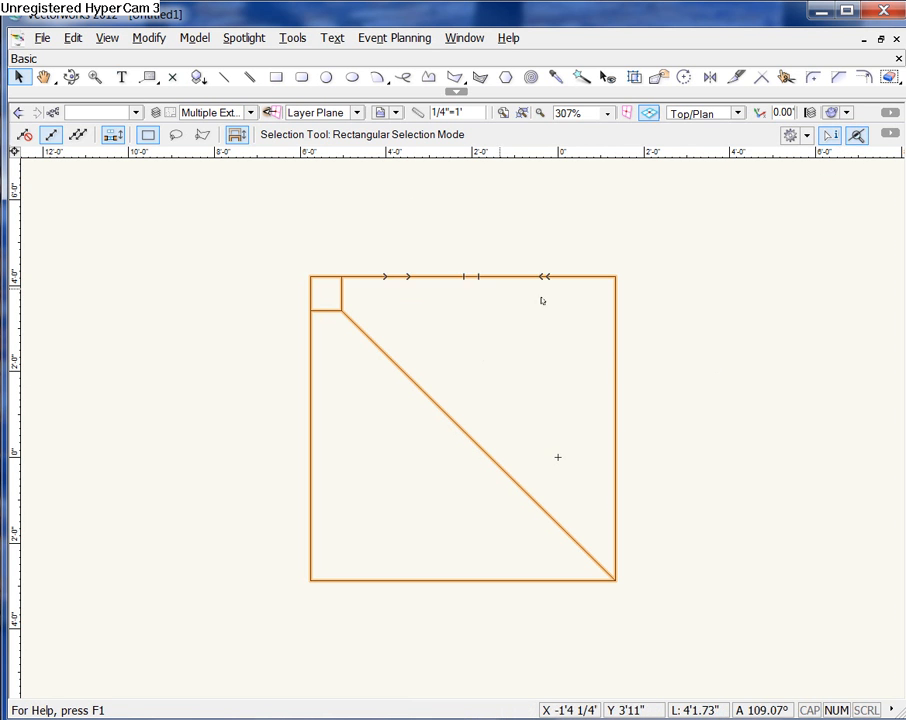
Render the reshaped extrude in OpenGL from the right isometric view and orbit around it to examine its slopes
{"action": "key", "text": "KP_3"}
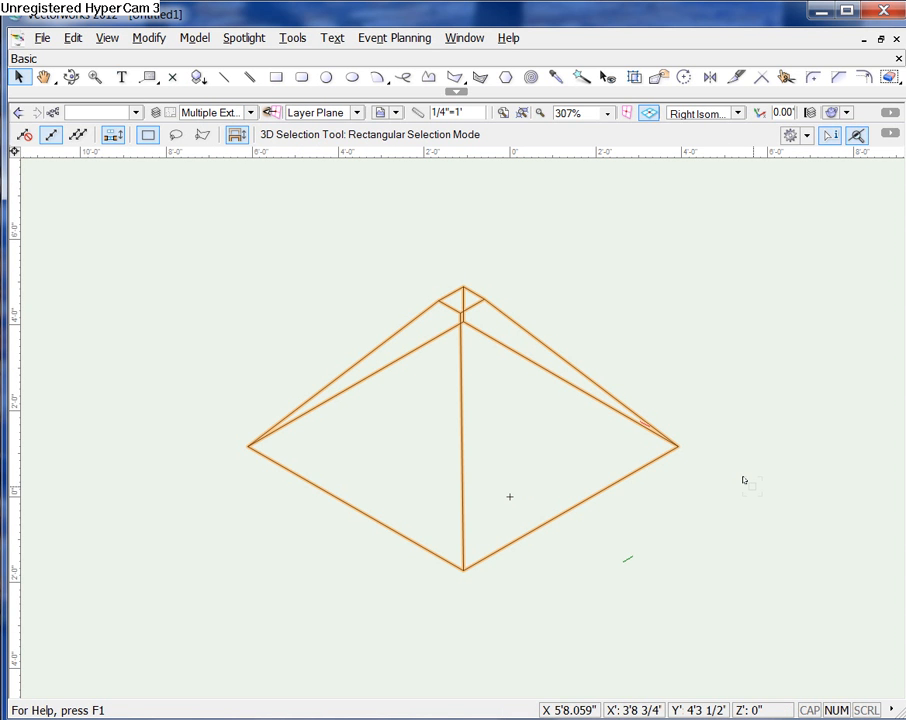
{"action": "key", "text": "ctrl+shift+g"}
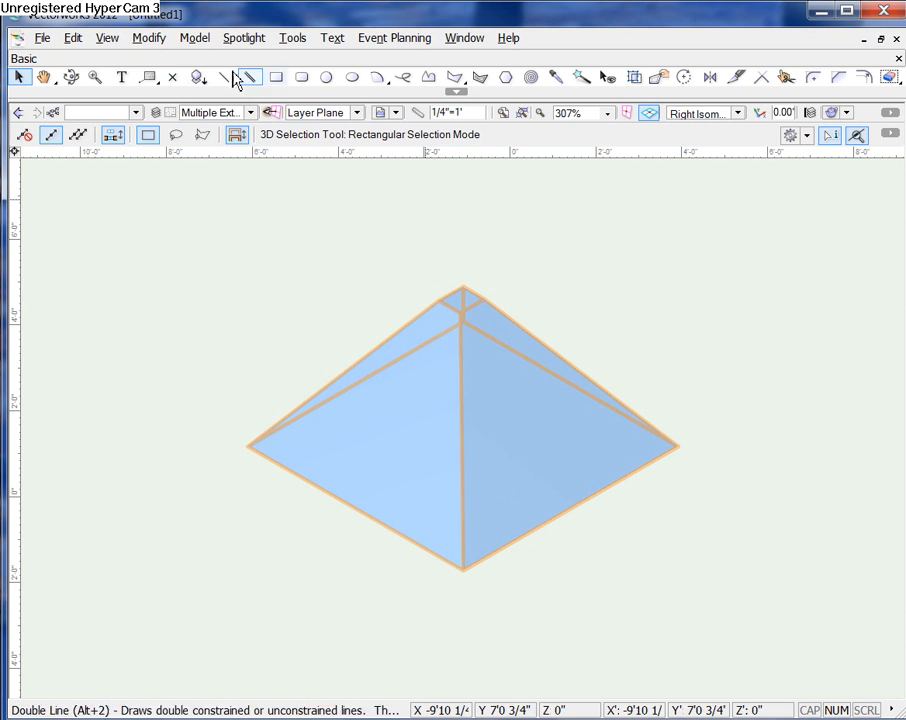
{"action": "left_click", "coordinate": [73, 80]}
{"action": "mouse_move", "coordinate": [570, 514]}
{"action": "left_mouse_down"}
{"action": "mouse_move", "coordinate": [522, 471]}
{"action": "mouse_move", "coordinate": [556, 491]}
{"action": "mouse_move", "coordinate": [550, 499]}
{"action": "mouse_move", "coordinate": [567, 479]}
{"action": "mouse_move", "coordinate": [427, 402]}
{"action": "left_mouse_up"}
{"action": "mouse_move", "coordinate": [455, 441]}
{"action": "left_mouse_down"}
{"action": "mouse_move", "coordinate": [493, 477]}
{"action": "mouse_move", "coordinate": [627, 475]}
{"action": "mouse_move", "coordinate": [722, 486]}
{"action": "mouse_move", "coordinate": [759, 479]}
{"action": "mouse_move", "coordinate": [801, 441]}
{"action": "mouse_move", "coordinate": [825, 478]}
{"action": "mouse_move", "coordinate": [865, 471]}
{"action": "mouse_move", "coordinate": [869, 449]}
{"action": "mouse_move", "coordinate": [890, 441]}
{"action": "mouse_move", "coordinate": [479, 430]}
{"action": "mouse_move", "coordinate": [509, 445]}
{"action": "mouse_move", "coordinate": [501, 485]}
{"action": "mouse_move", "coordinate": [532, 421]}
{"action": "mouse_move", "coordinate": [530, 450]}
{"action": "left_mouse_up"}
Delete the extrude and place a fresh copy of the plain square in Top/Plan view
{"action": "key", "text": "Delete"}
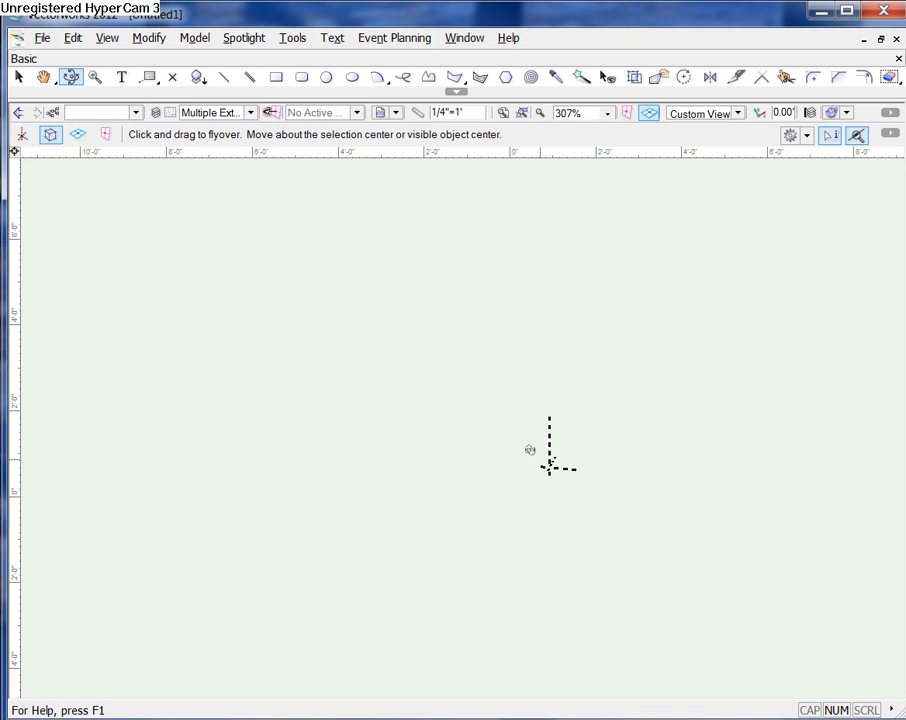
{"action": "key", "text": "ctrl+5"}
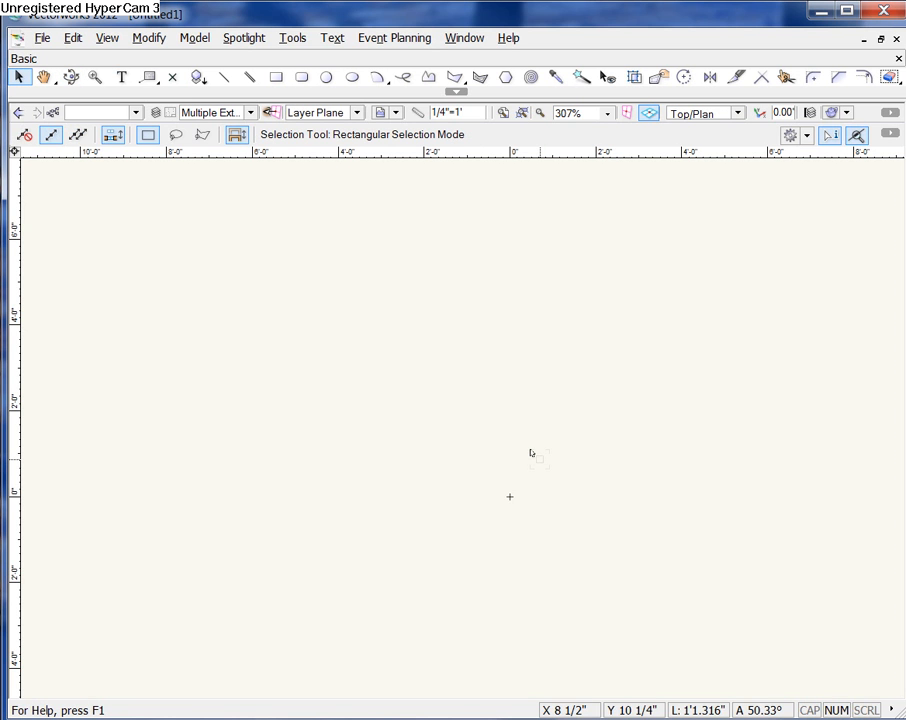
{"action": "key", "text": "ctrl+z"}
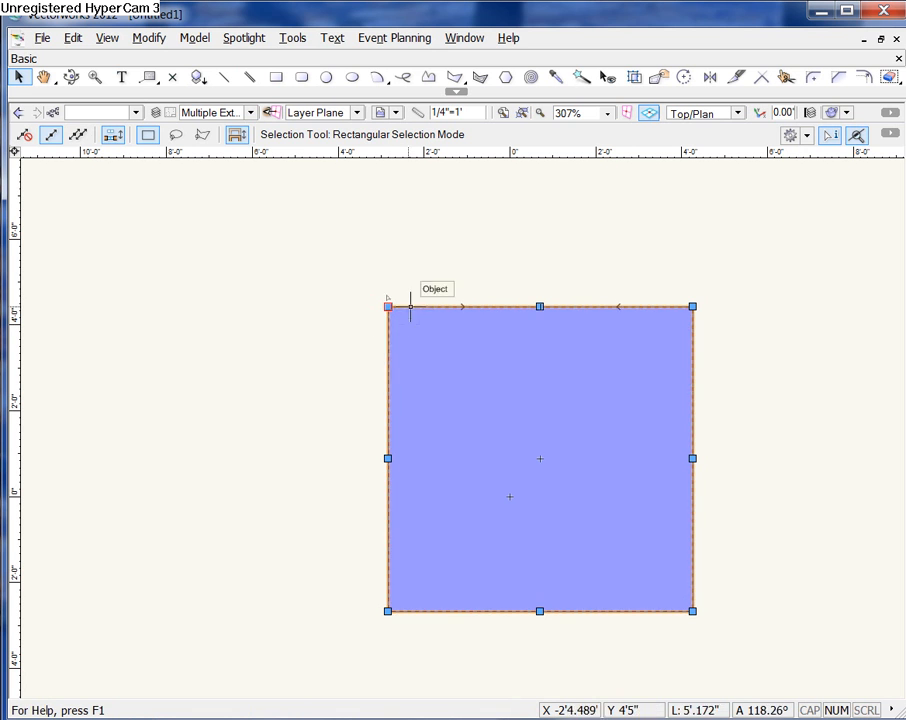
Place a 2D locus on the square's upper-left corner and Multiple Extrude it with the square to 1'0" high
{"action": "left_click", "coordinate": [172, 78]}
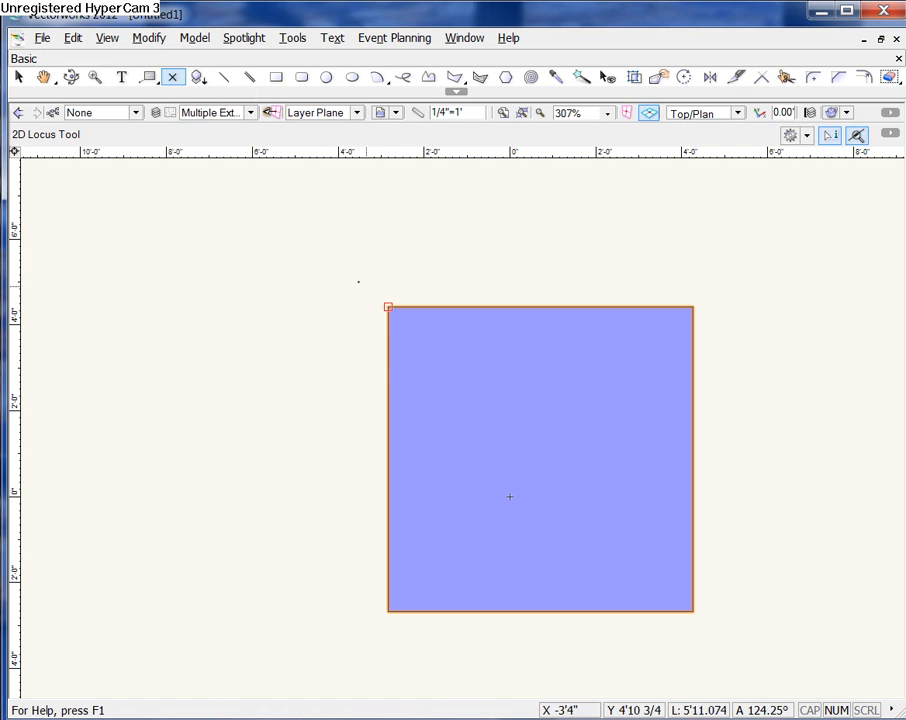
{"action": "left_click", "coordinate": [388, 306]}
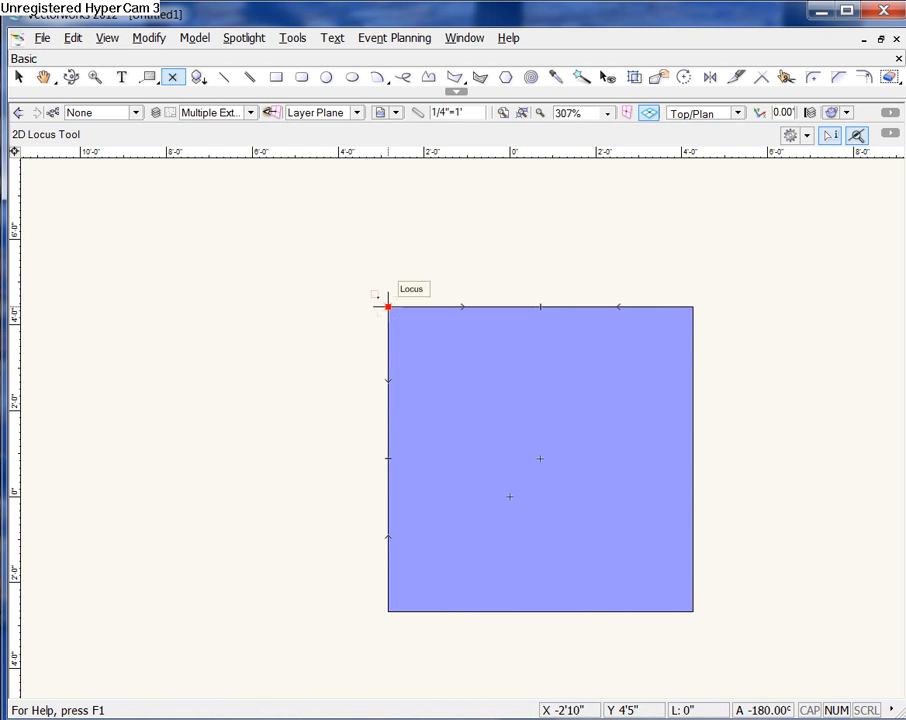
{"action": "key", "text": "ctrl+a"}
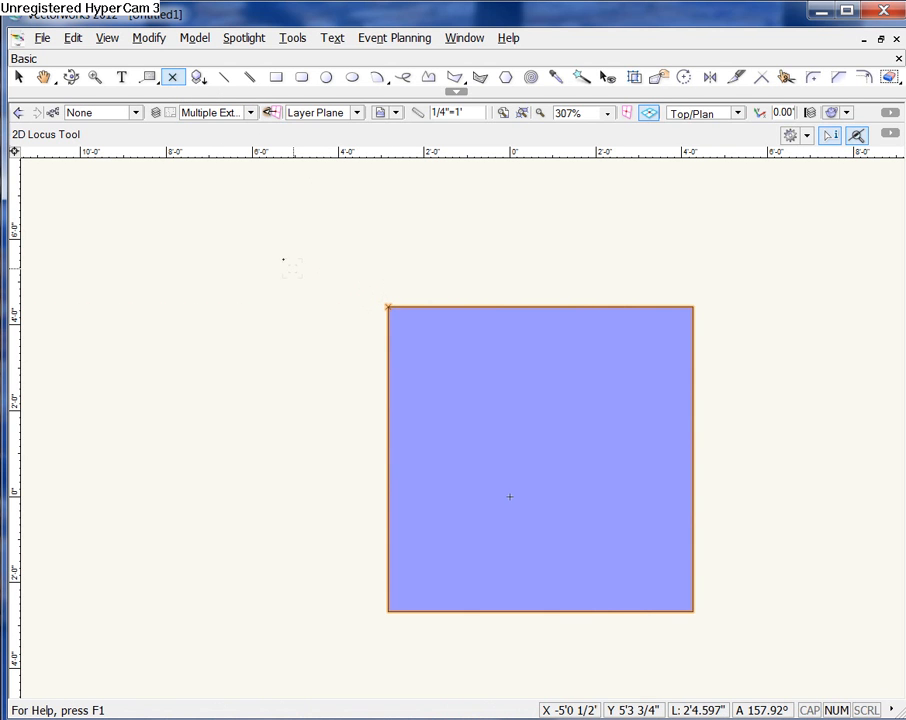
{"action": "key", "text": "3"}
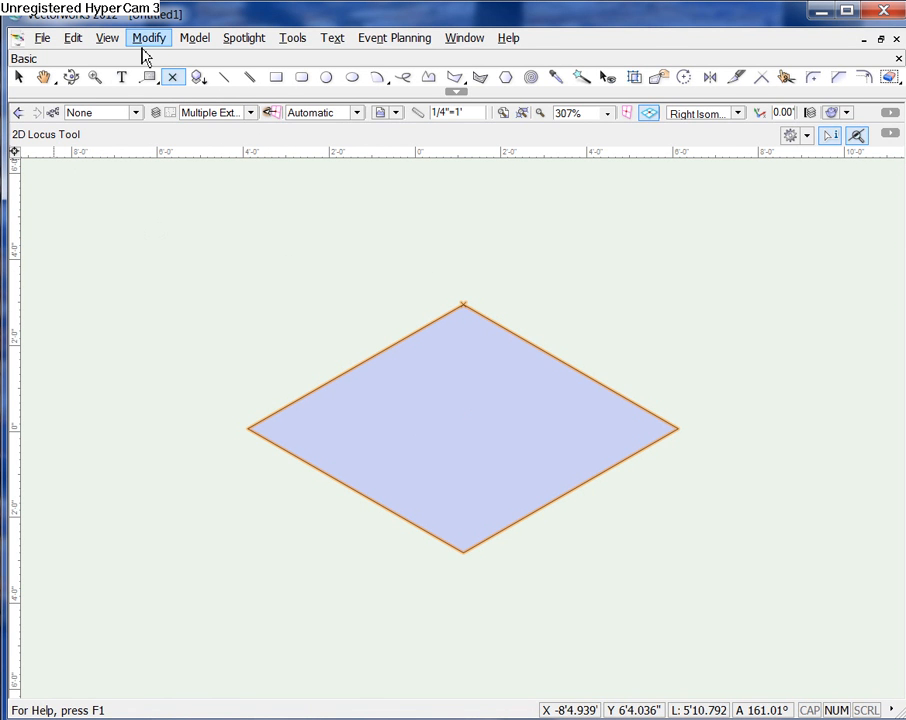
{"action": "left_click", "coordinate": [191, 46]}
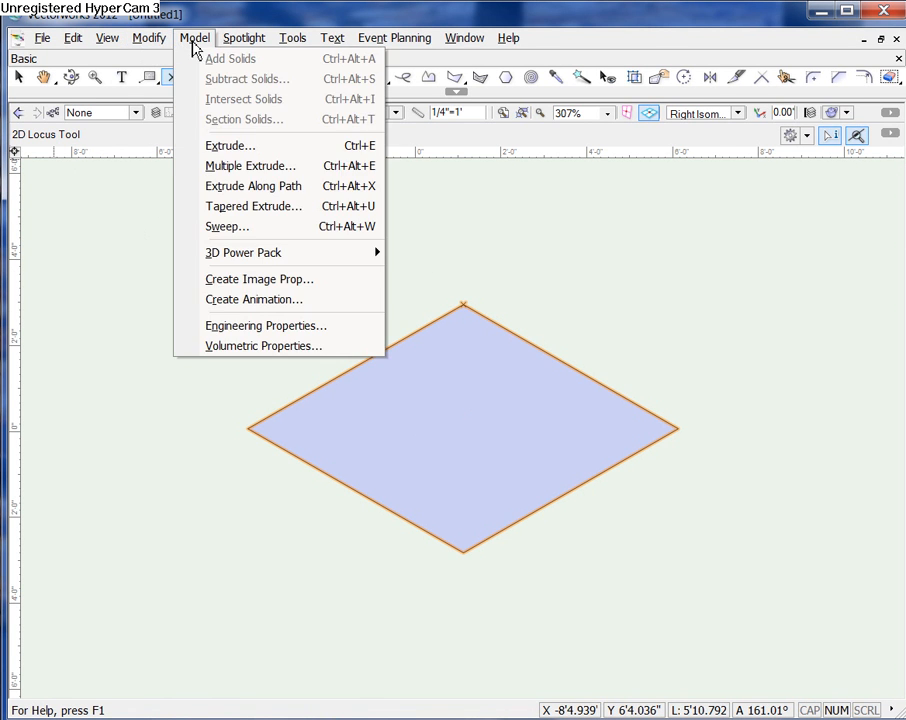
{"action": "left_click", "coordinate": [252, 166]}
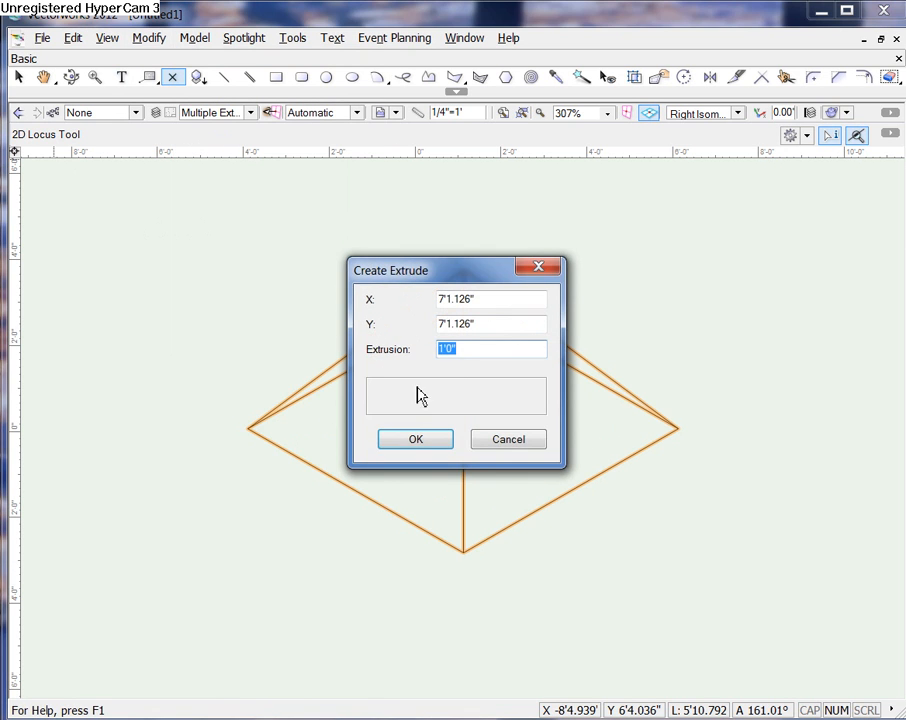
{"action": "left_click", "coordinate": [424, 440]}
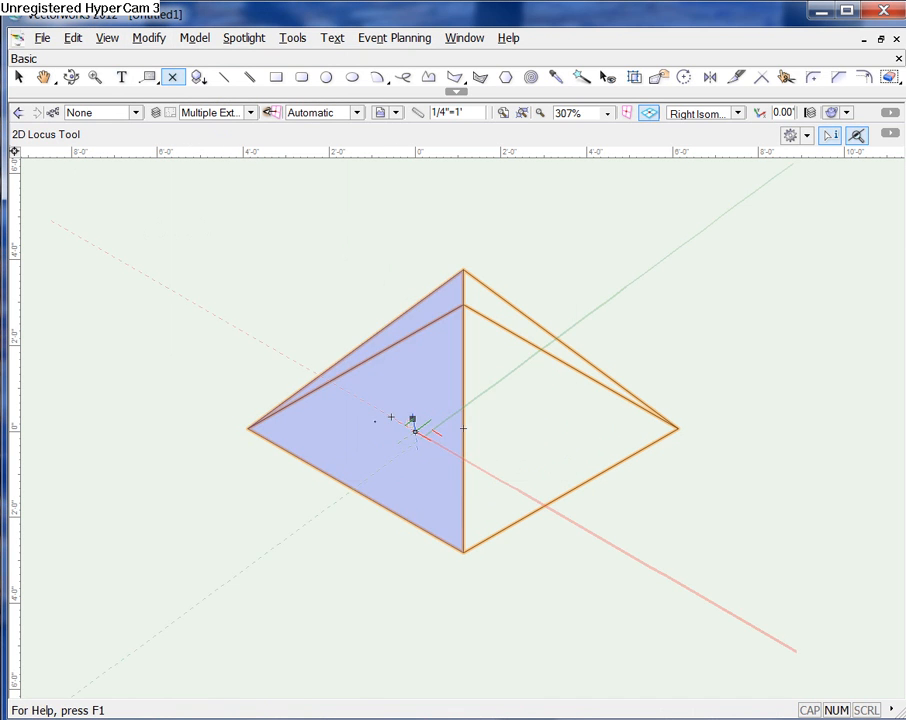
Orbit the pointed extrude, delete it, and place another copy of the square in Top/Plan view
{"action": "left_click", "coordinate": [71, 77]}
{"action": "mouse_move", "coordinate": [465, 404]}
{"action": "left_mouse_down"}
{"action": "mouse_move", "coordinate": [481, 427]}
{"action": "mouse_move", "coordinate": [462, 410]}
{"action": "mouse_move", "coordinate": [431, 414]}
{"action": "mouse_move", "coordinate": [411, 432]}
{"action": "mouse_move", "coordinate": [406, 417]}
{"action": "mouse_move", "coordinate": [406, 460]}
{"action": "mouse_move", "coordinate": [406, 434]}
{"action": "mouse_move", "coordinate": [411, 441]}
{"action": "left_mouse_up"}
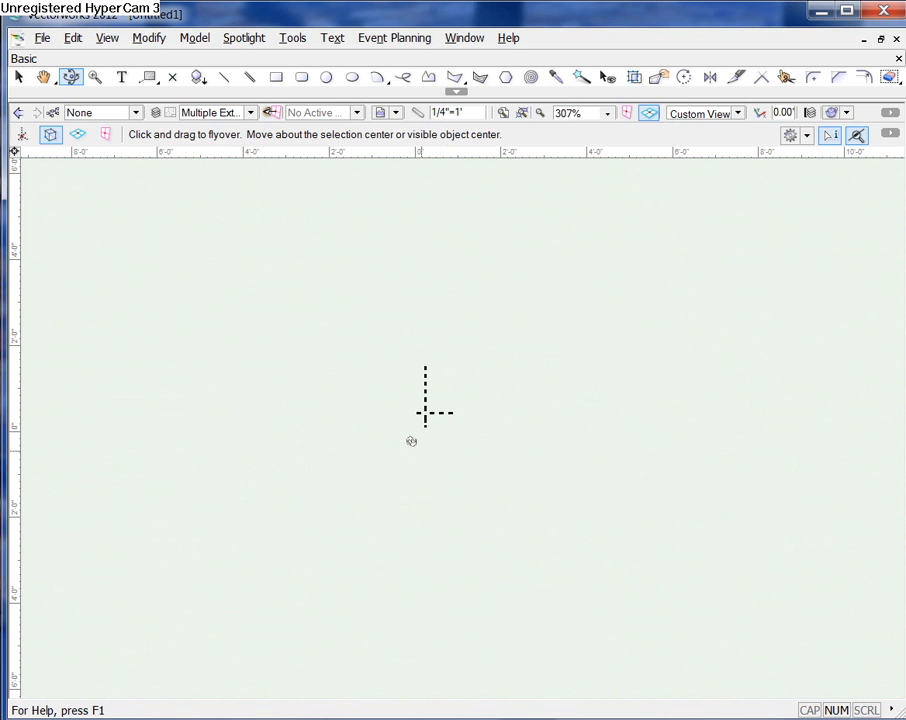
{"action": "key", "text": "ctrl+5"}
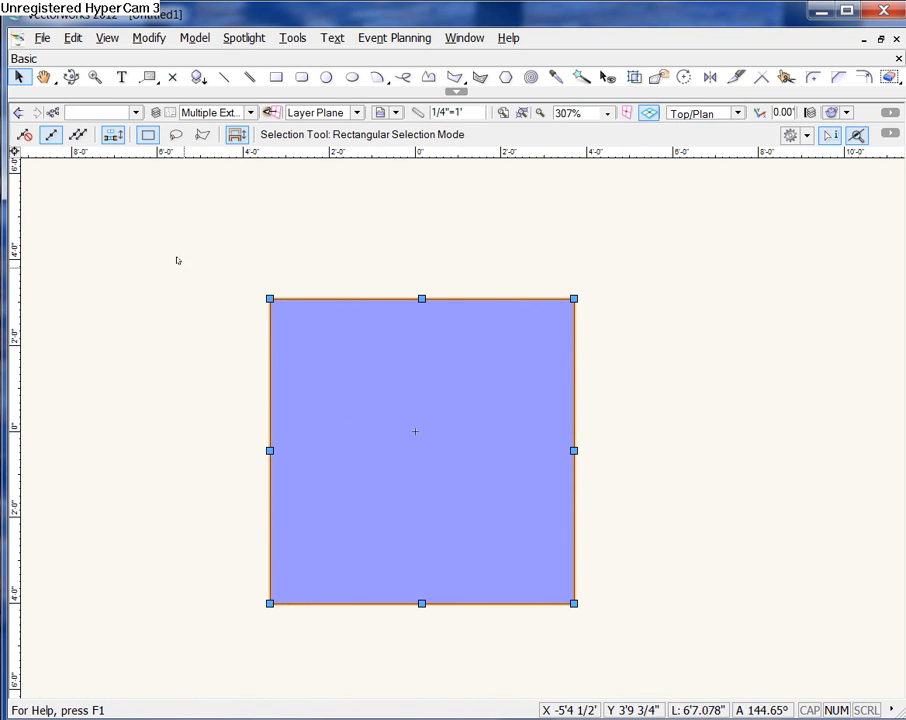
Draw a single line along the square's upper edge from corner to corner, about 7'1" long
{"action": "left_click", "coordinate": [225, 78]}
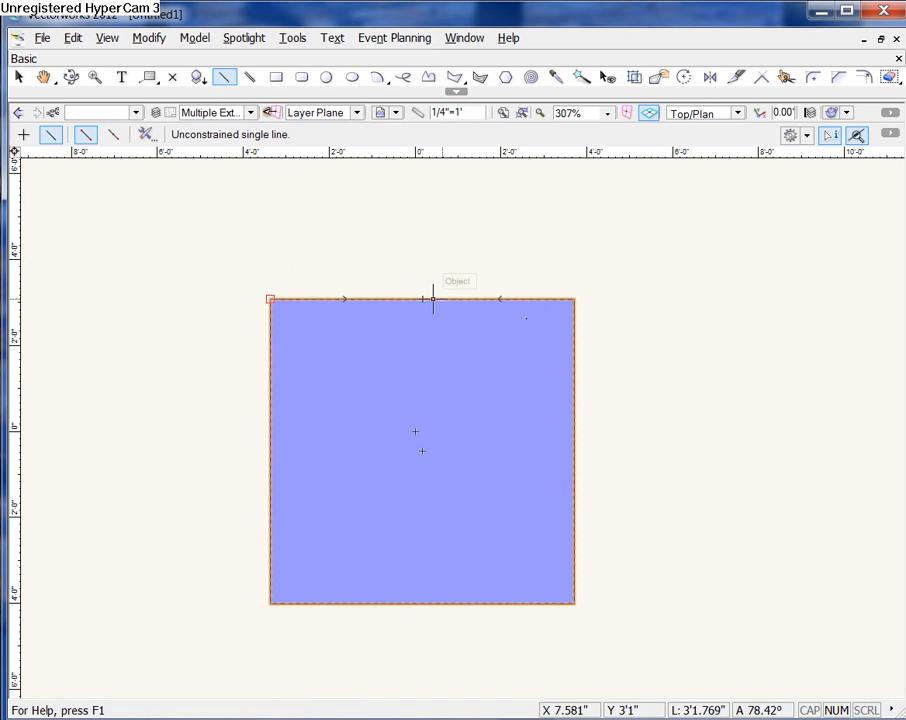
{"action": "left_click", "coordinate": [269, 298]}
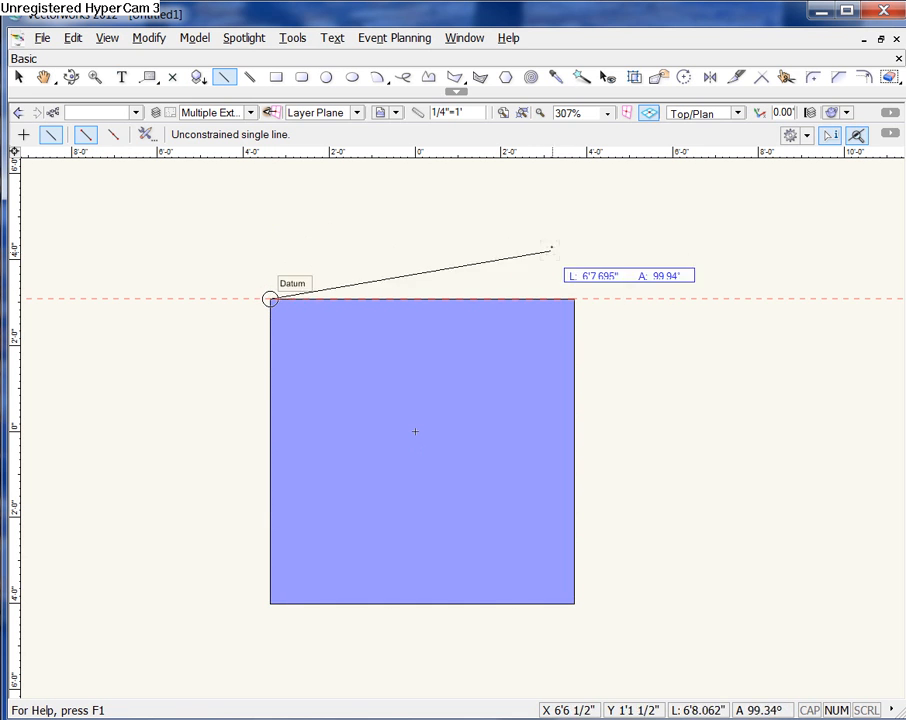
{"action": "left_click", "coordinate": [574, 298]}
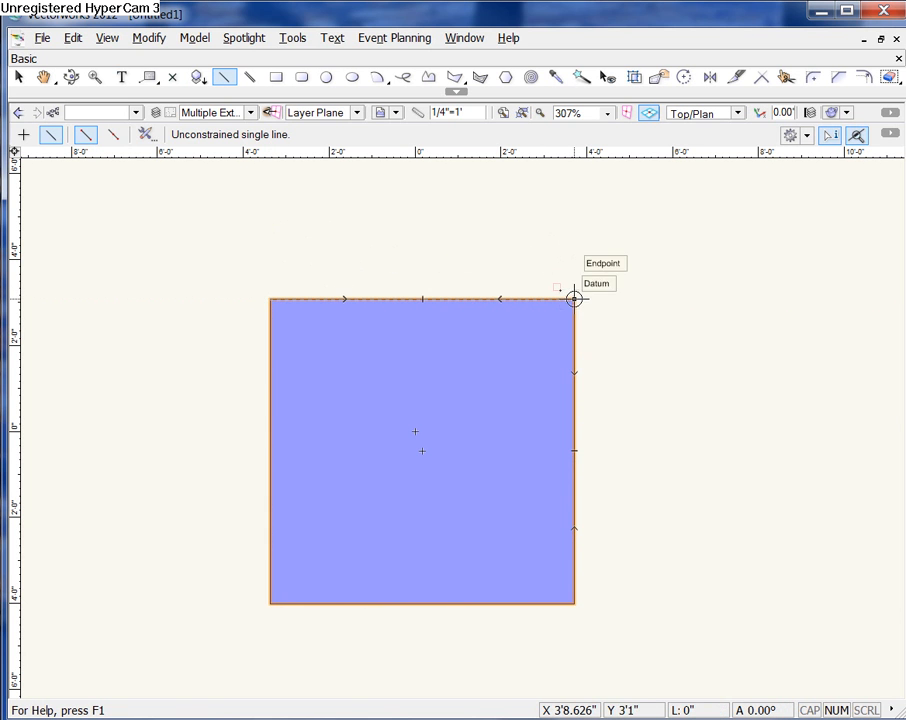
In Right Isometric view, Multiple Extrude the square and its upper-edge line to a height of 1'0"
{"action": "key", "text": "KP_3"}
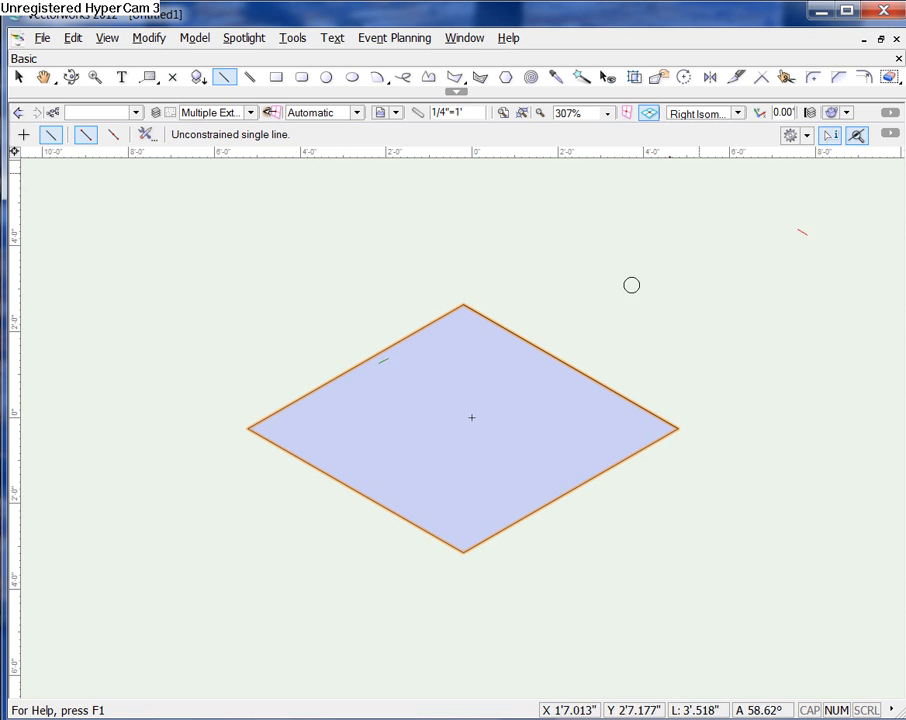
{"action": "left_click", "coordinate": [194, 43]}
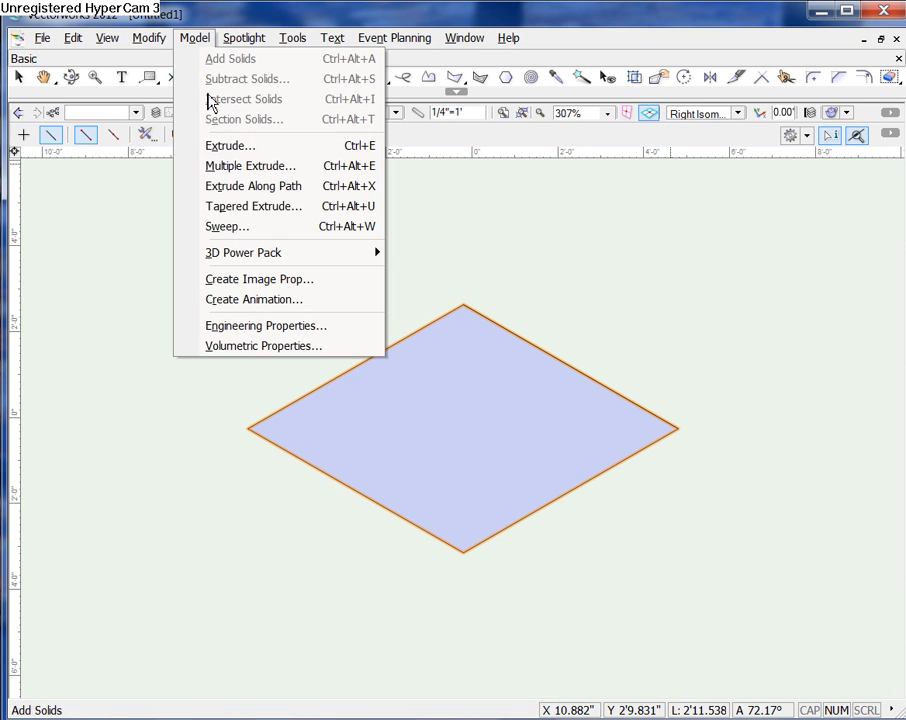
{"action": "left_click", "coordinate": [224, 167]}
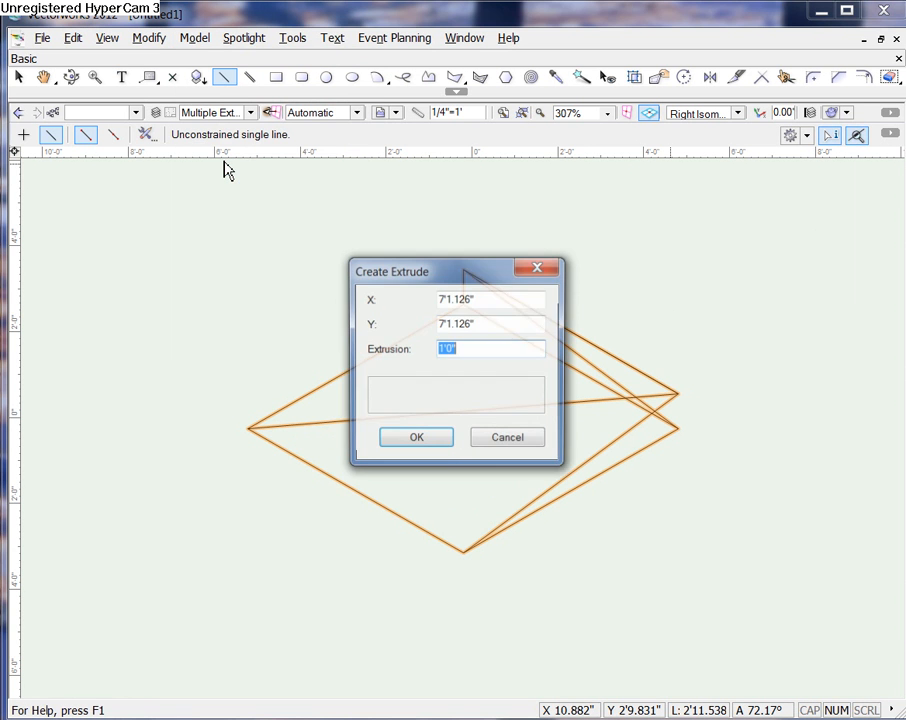
{"action": "left_click", "coordinate": [439, 447]}
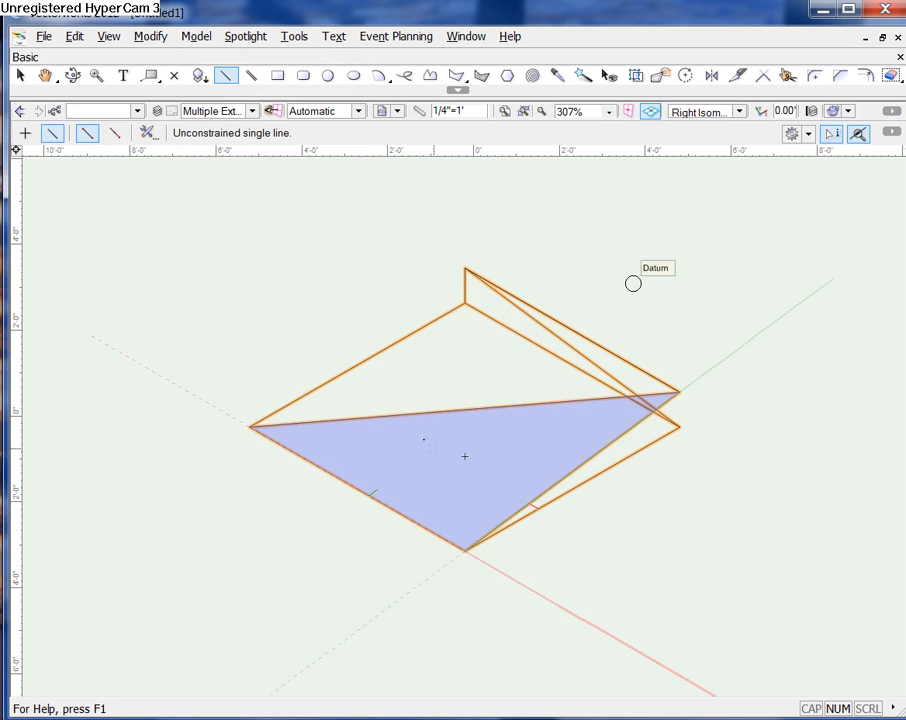
Orbit around the square-and-line extrude to examine its faces and its raised edge
{"action": "left_click", "coordinate": [72, 76]}
{"action": "left_click_drag", "start_coordinate": [275, 392], "coordinate": [390, 366]}
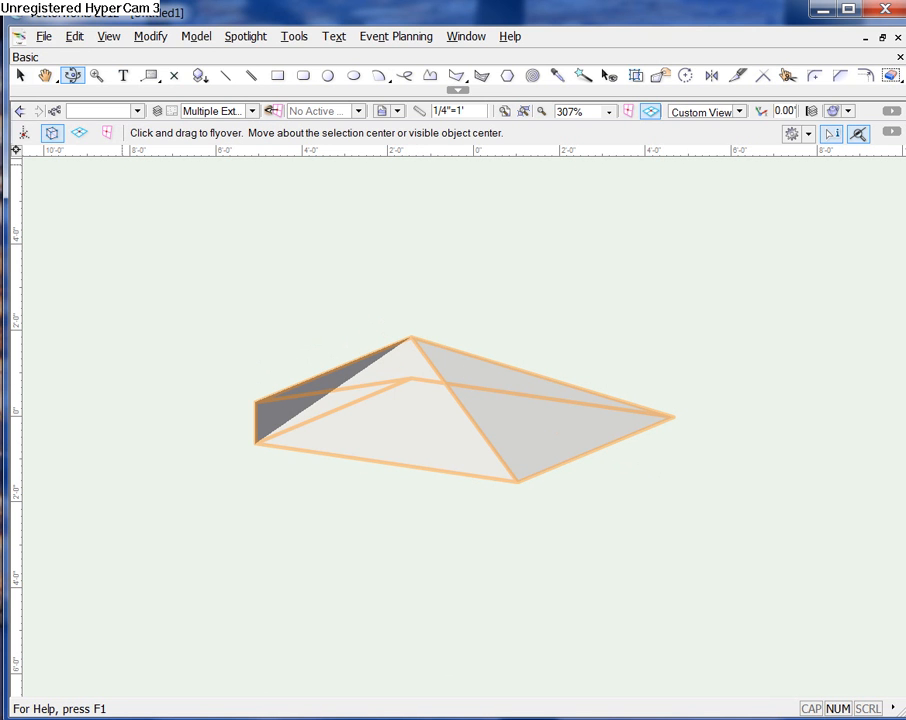
{"action": "left_click", "coordinate": [0, 62]}
{"action": "left_click", "coordinate": [13, 149]}
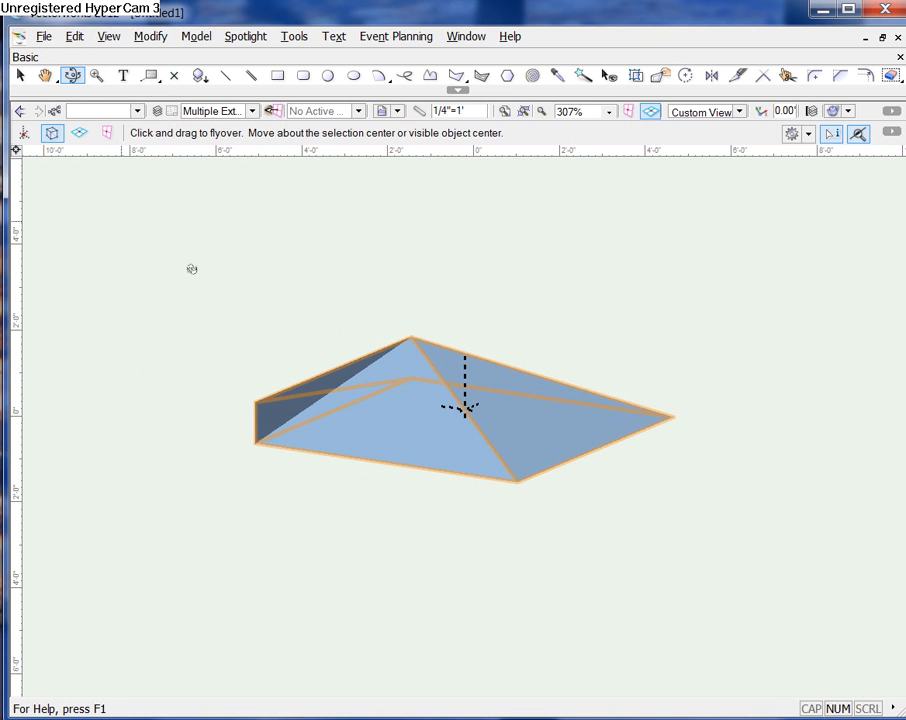
{"action": "left_click_drag", "start_coordinate": [437, 444], "coordinate": [465, 465]}
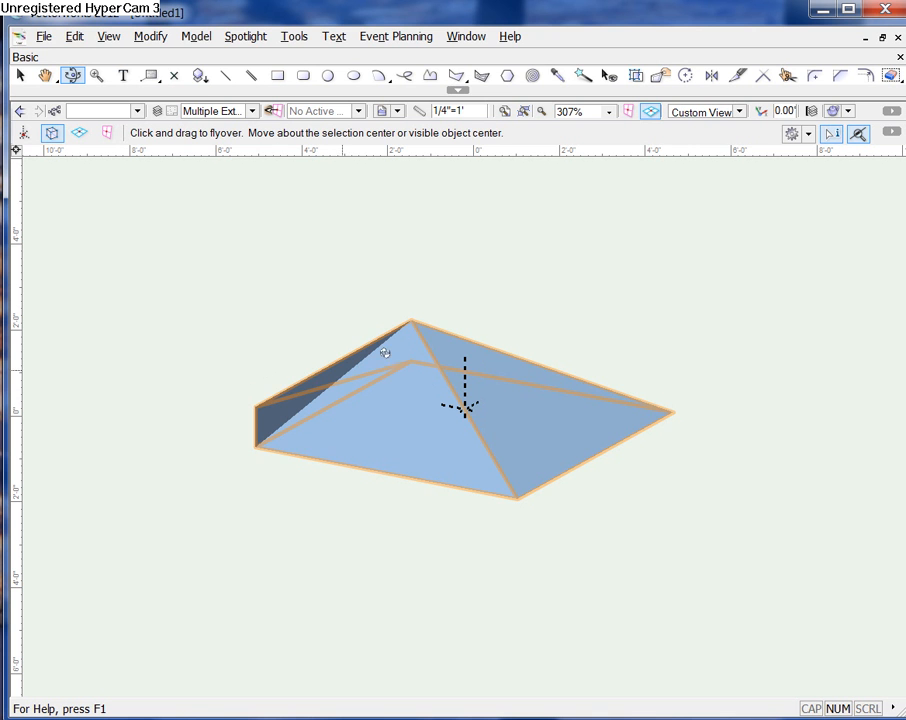
{"action": "mouse_move", "coordinate": [293, 416]}
{"action": "left_mouse_down"}
{"action": "mouse_move", "coordinate": [299, 441]}
{"action": "mouse_move", "coordinate": [384, 417]}
{"action": "mouse_move", "coordinate": [362, 450]}
{"action": "mouse_move", "coordinate": [237, 400]}
{"action": "left_mouse_up"}
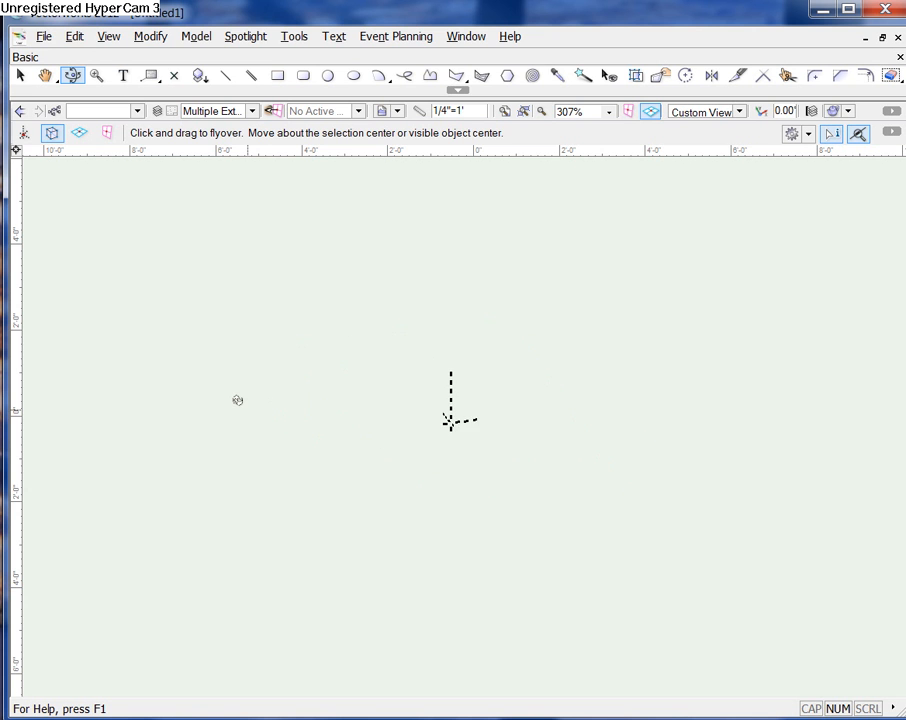
Replace the extrude with a fresh square in Top/Plan view and draw a line along its upper edge from right to left corner, about 7'1" long
{"action": "key", "text": "F5"}
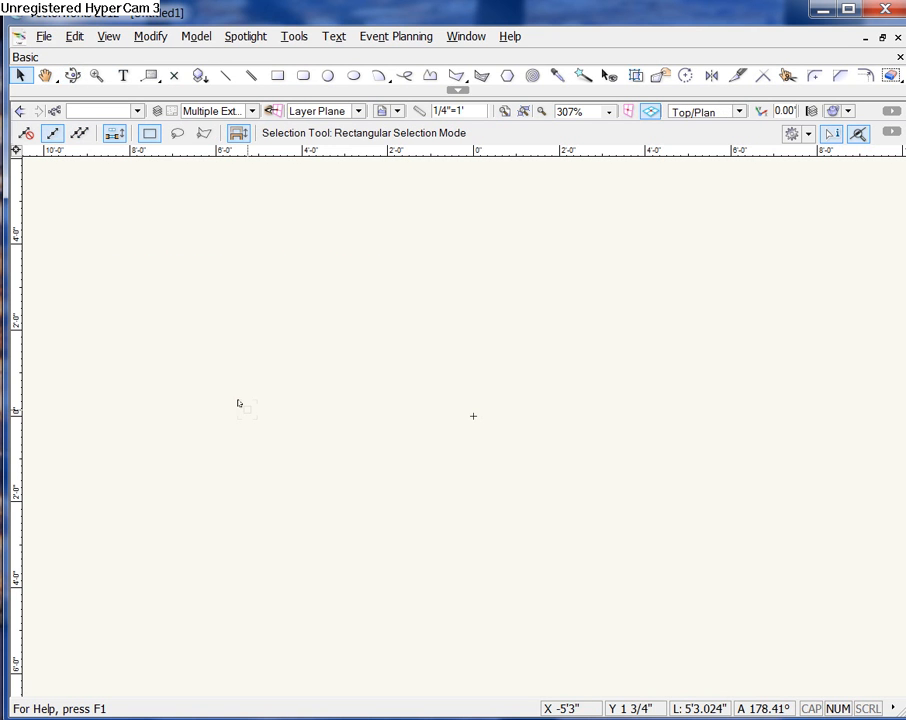
{"action": "left_click", "coordinate": [228, 76]}
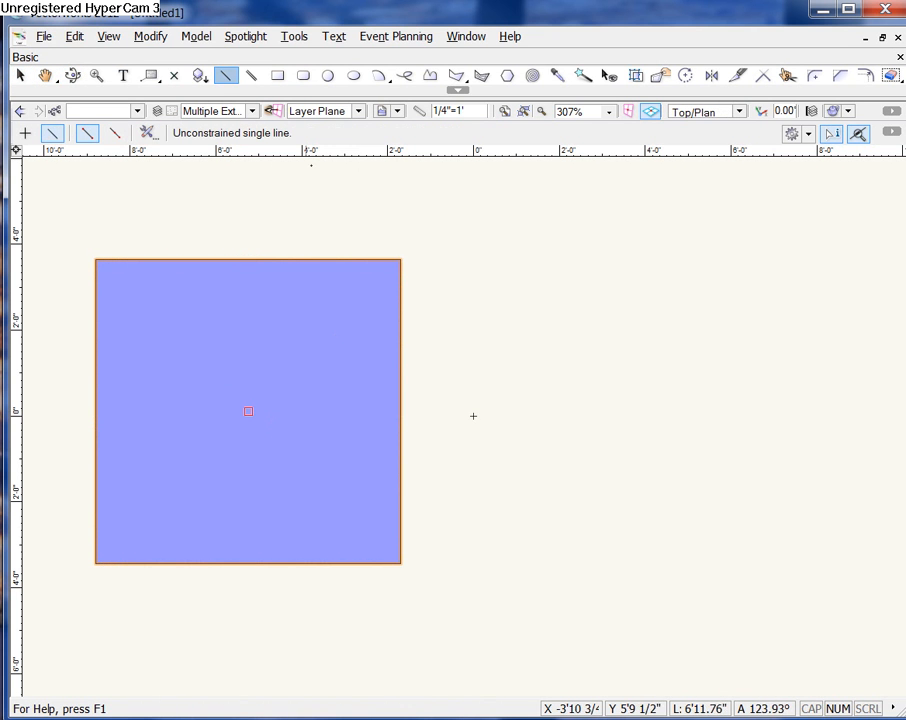
{"action": "left_click", "coordinate": [400, 259]}
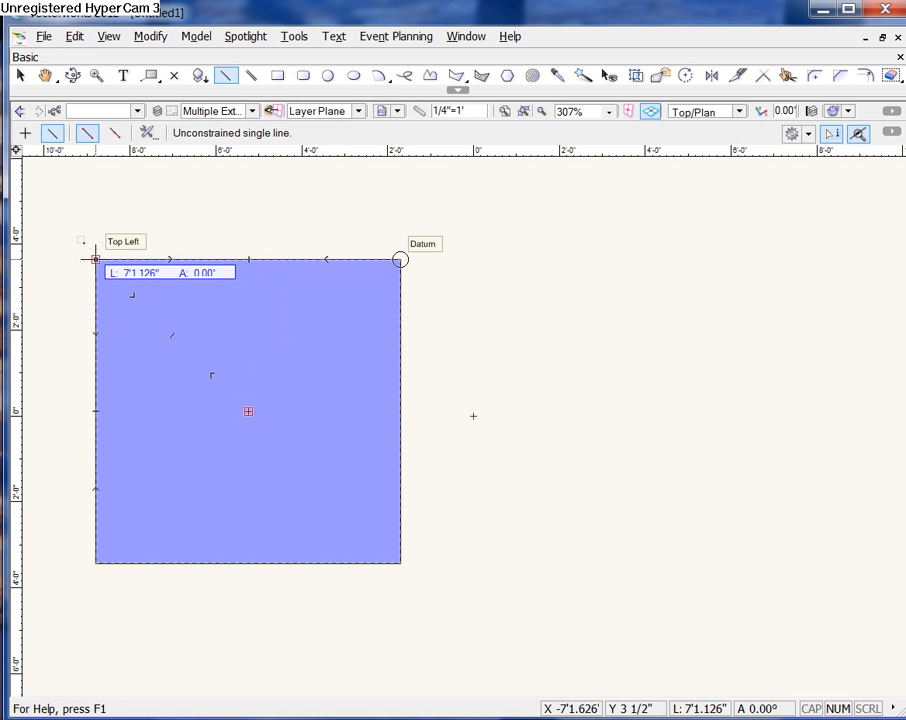
{"action": "left_click", "coordinate": [95, 259]}
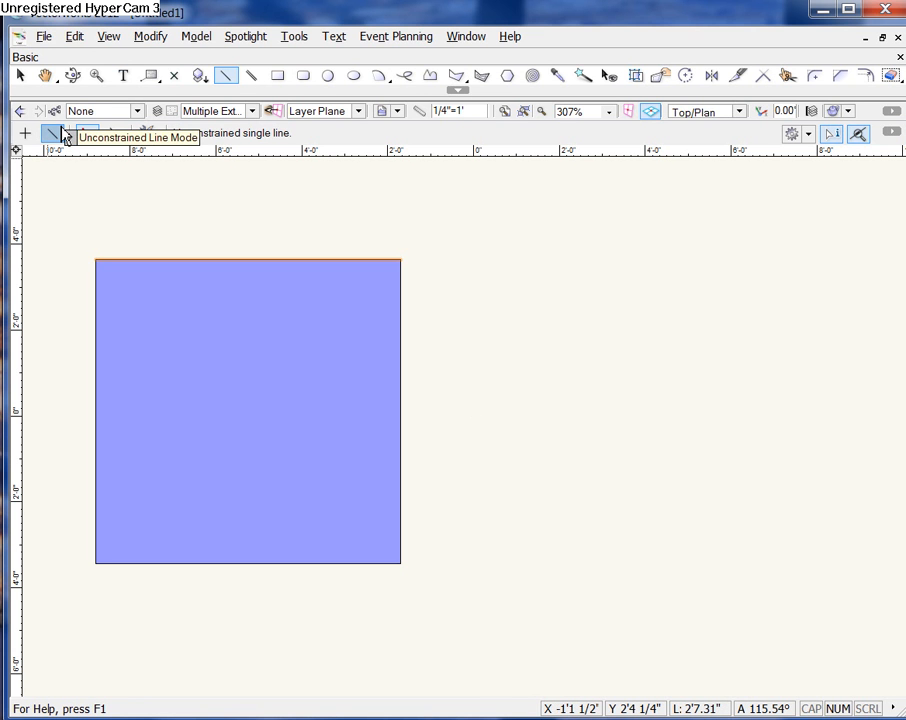
Select the square and the right-to-left line, and Multiple Extrude them 1'0" high in Right Isometric view
{"action": "key", "text": "ctrl+z"}
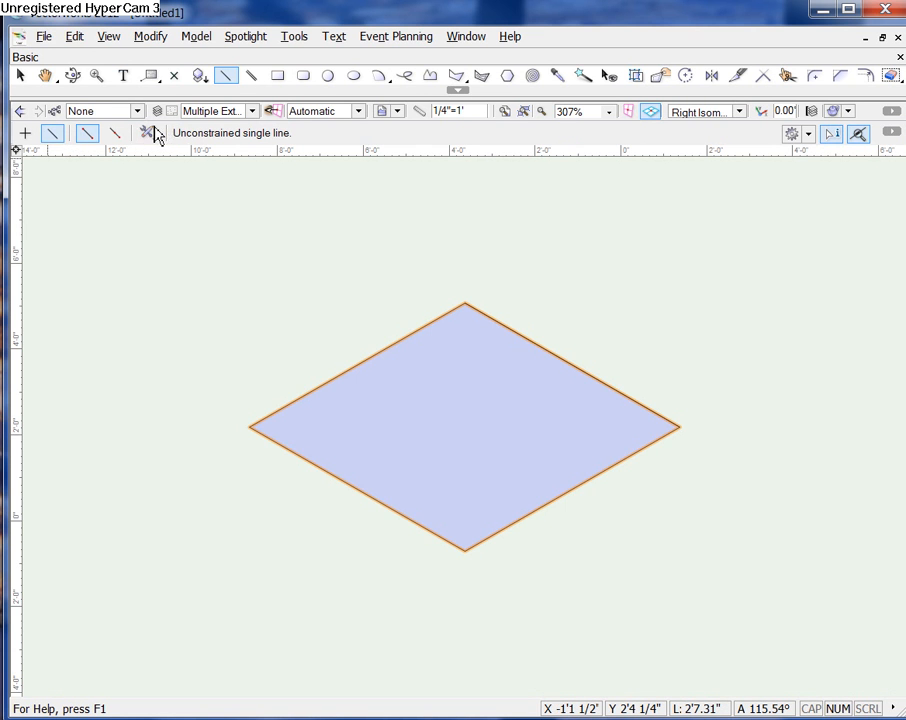
{"action": "left_click", "coordinate": [190, 37]}
{"action": "left_click", "coordinate": [238, 168]}
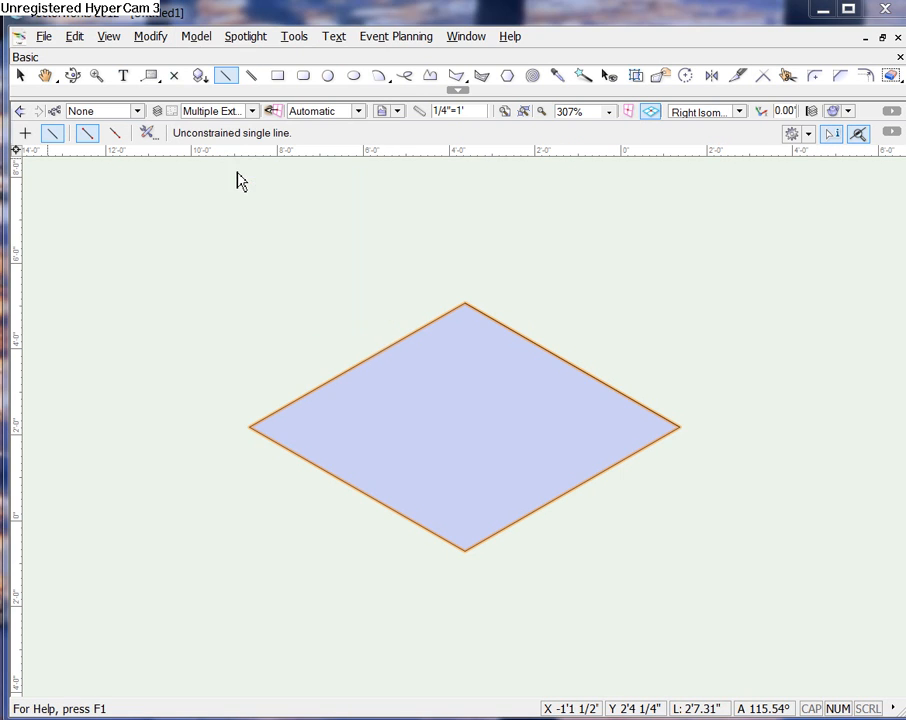
{"action": "type", "text": "1'0\""}
{"action": "left_click", "coordinate": [420, 440]}
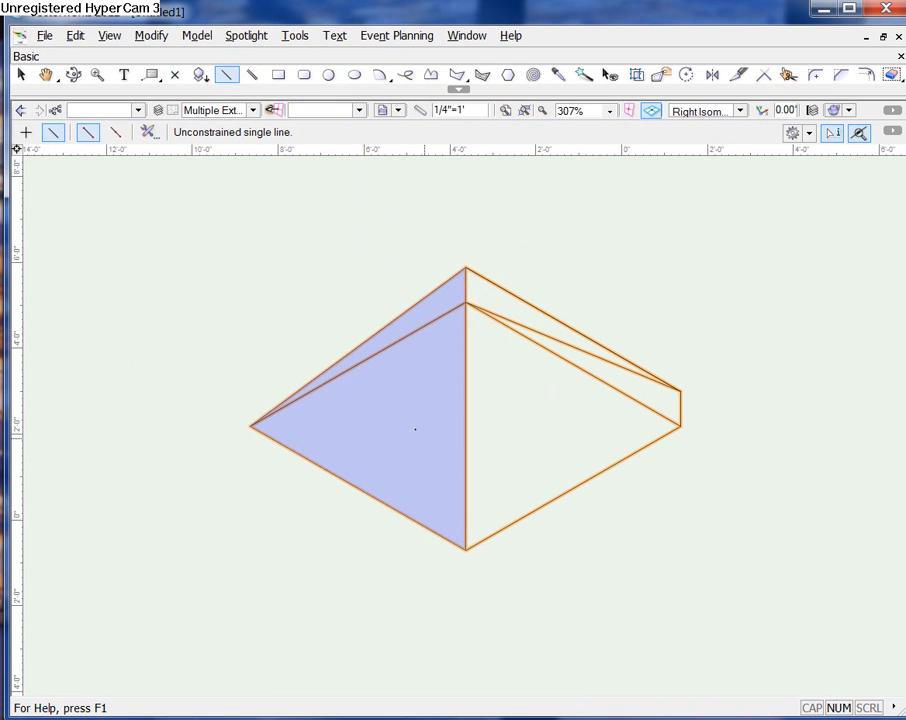
Orbit the extrude made from the right-to-left line to examine its shape
{"action": "left_click", "coordinate": [75, 75]}
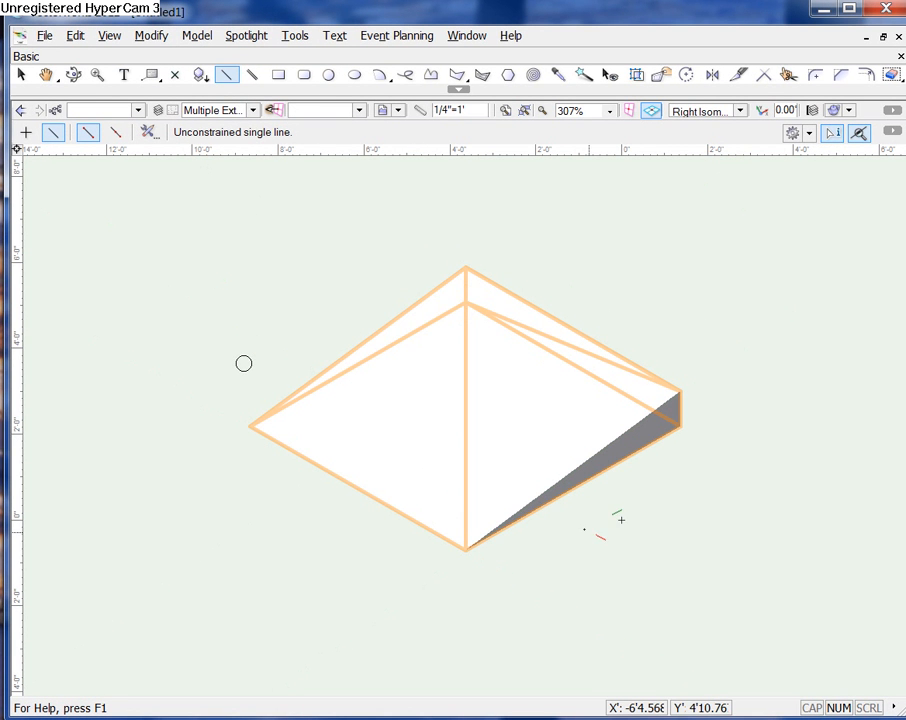
{"action": "left_click", "coordinate": [73, 75]}
{"action": "mouse_move", "coordinate": [566, 616]}
{"action": "left_mouse_down"}
{"action": "mouse_move", "coordinate": [568, 580]}
{"action": "mouse_move", "coordinate": [553, 628]}
{"action": "mouse_move", "coordinate": [476, 616]}
{"action": "mouse_move", "coordinate": [546, 619]}
{"action": "mouse_move", "coordinate": [593, 637]}
{"action": "mouse_move", "coordinate": [615, 616]}
{"action": "mouse_move", "coordinate": [624, 556]}
{"action": "mouse_move", "coordinate": [621, 648]}
{"action": "left_mouse_up"}
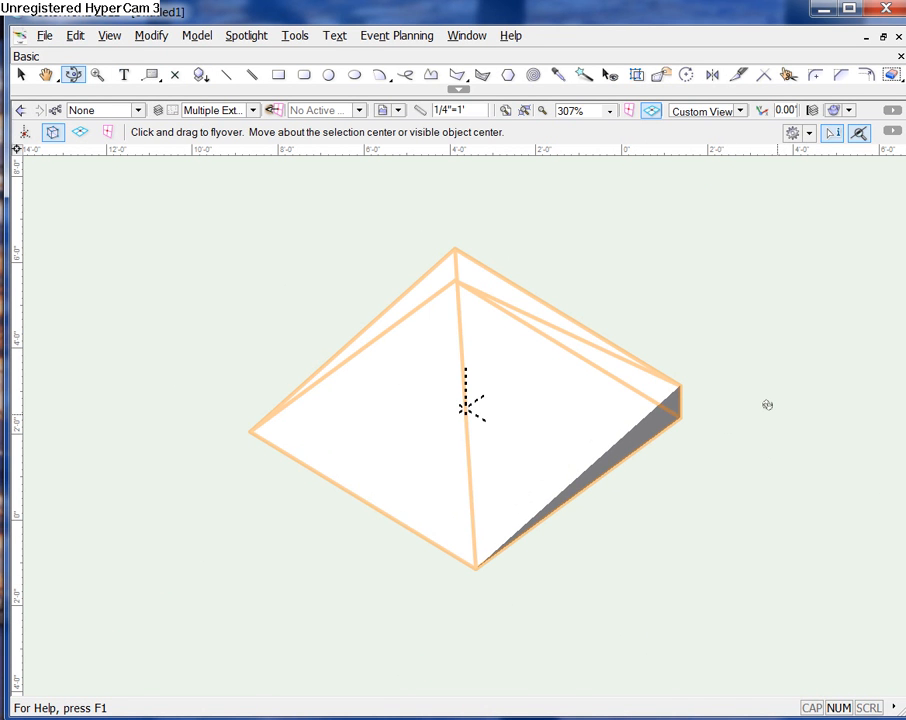
Delete the extrude and place a new copy of the square near the middle of the Top/Plan view
{"action": "key", "text": "Delete"}
{"action": "key", "text": "ctrl+5"}
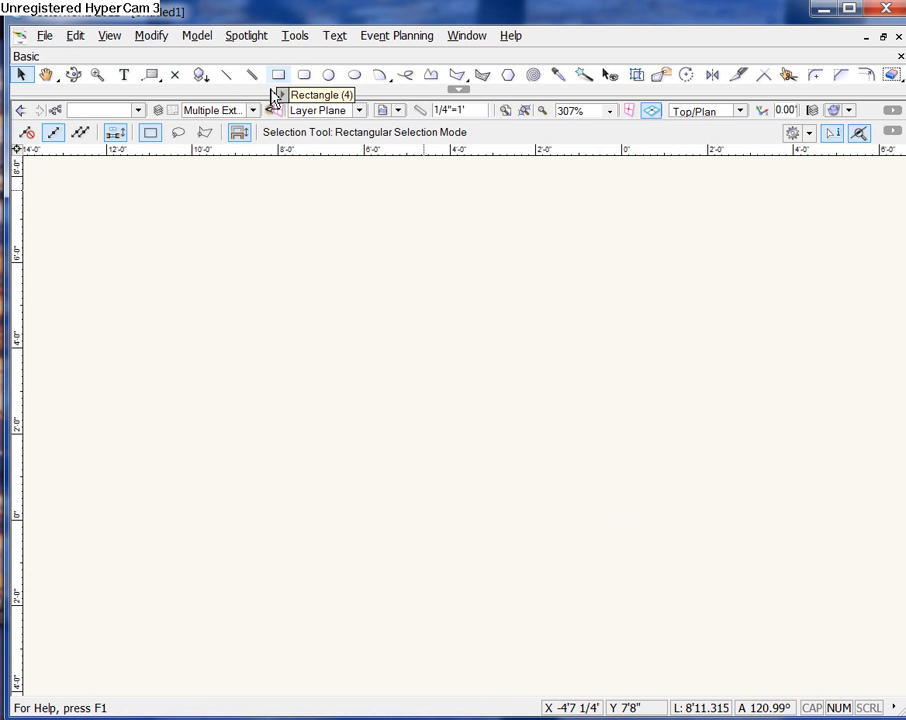
{"action": "key", "text": "ctrl+z"}
{"action": "middle_click_drag", "start_coordinate": [662, 478], "coordinate": [566, 340]}
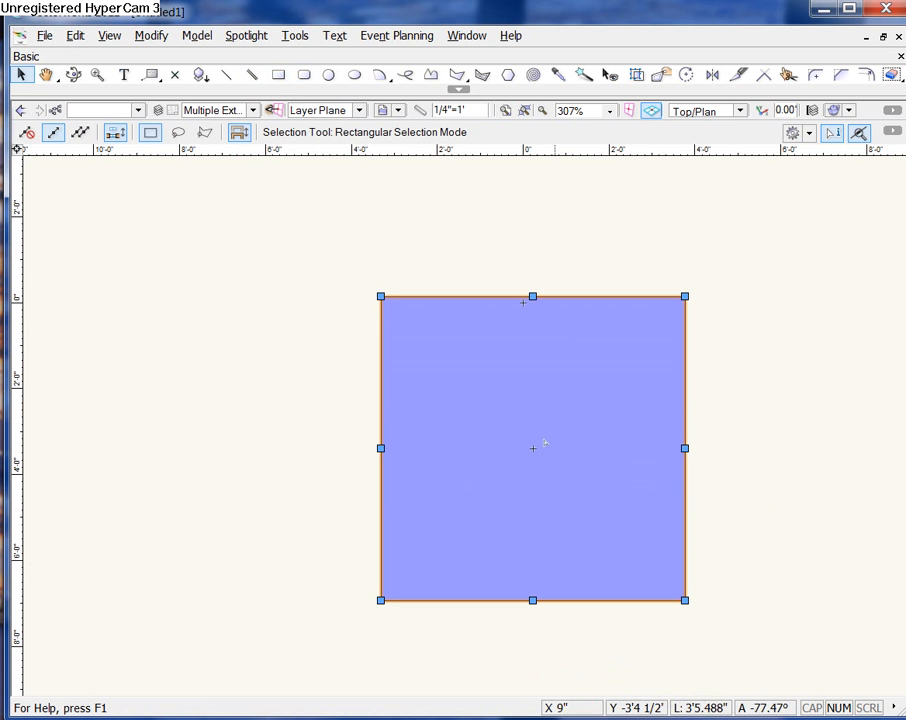
Draw a circle by radius from the square's center, keeping it slightly inside the square's edges
{"action": "left_click", "coordinate": [333, 82]}
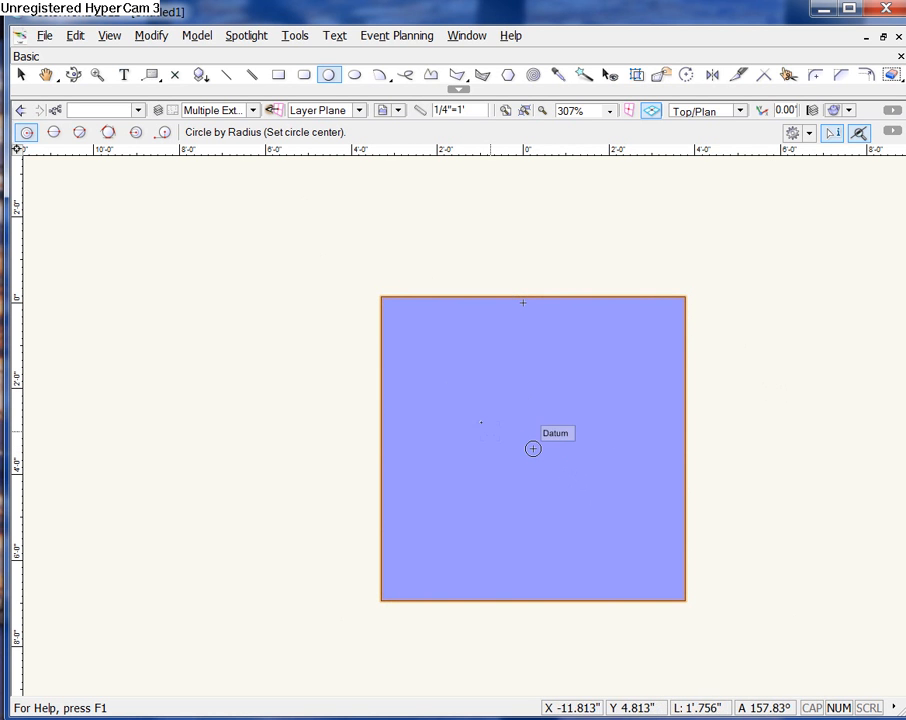
{"action": "left_click", "coordinate": [533, 449]}
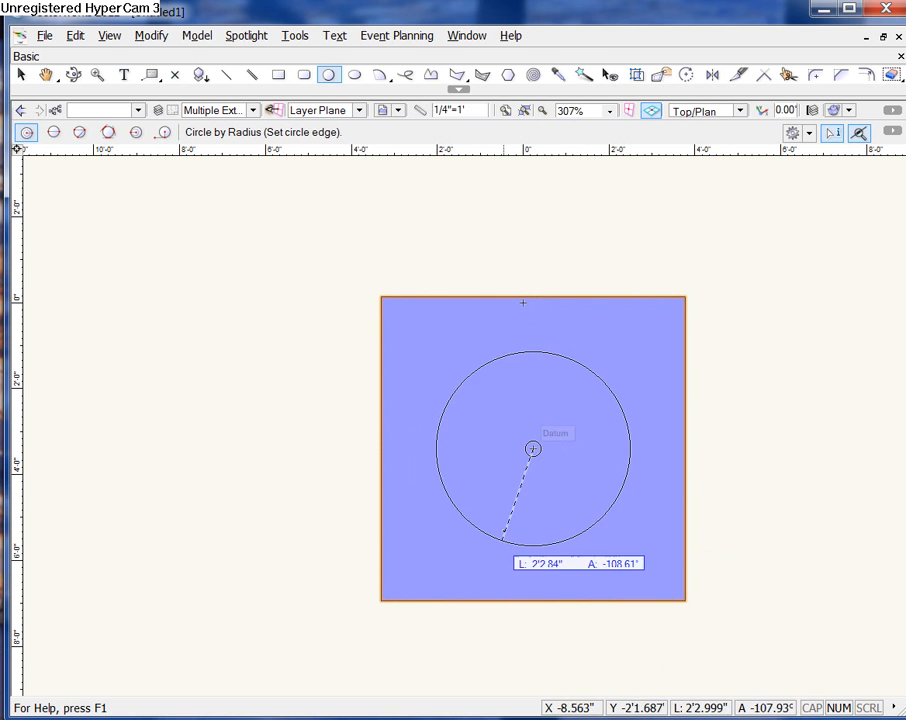
{"action": "left_click", "coordinate": [604, 538]}
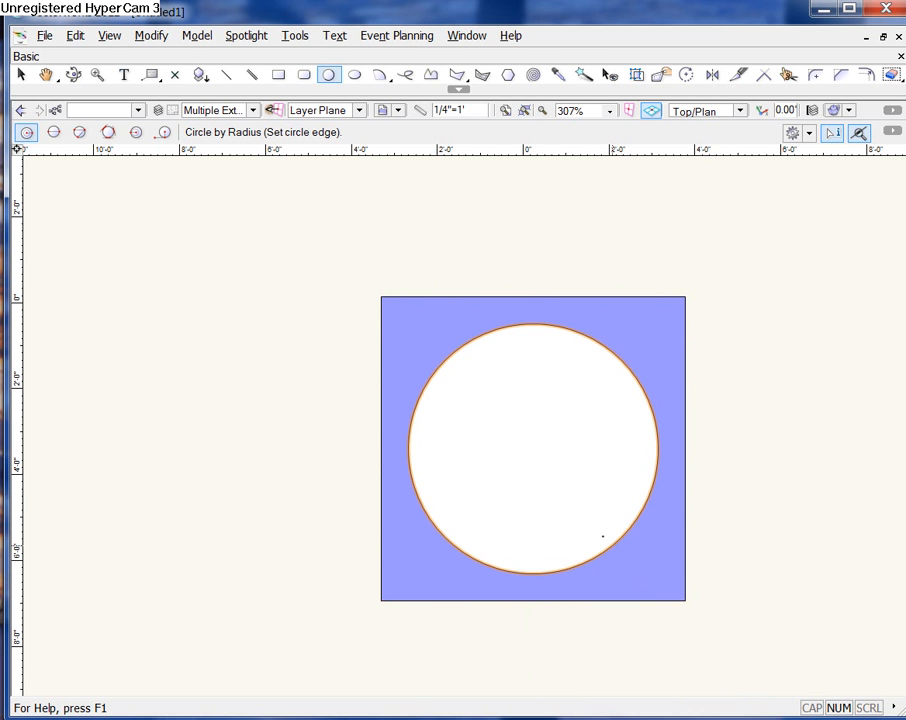
Select the square and circle, and Multiple Extrude them to a height of 24" in Right Isometric view
{"action": "key", "text": "ctrl+a"}
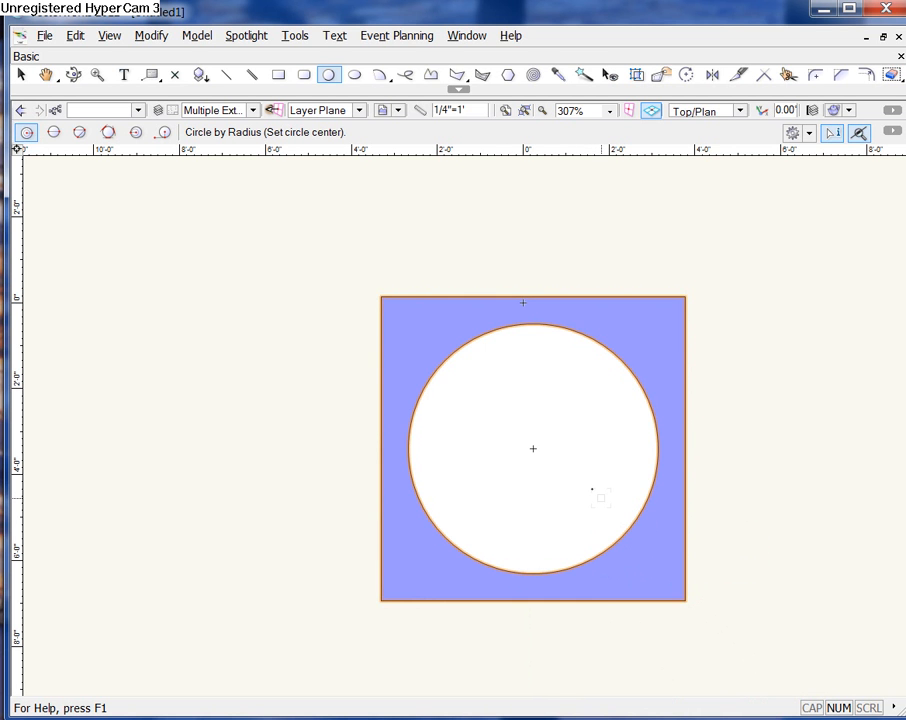
{"action": "key", "text": "KP_3"}
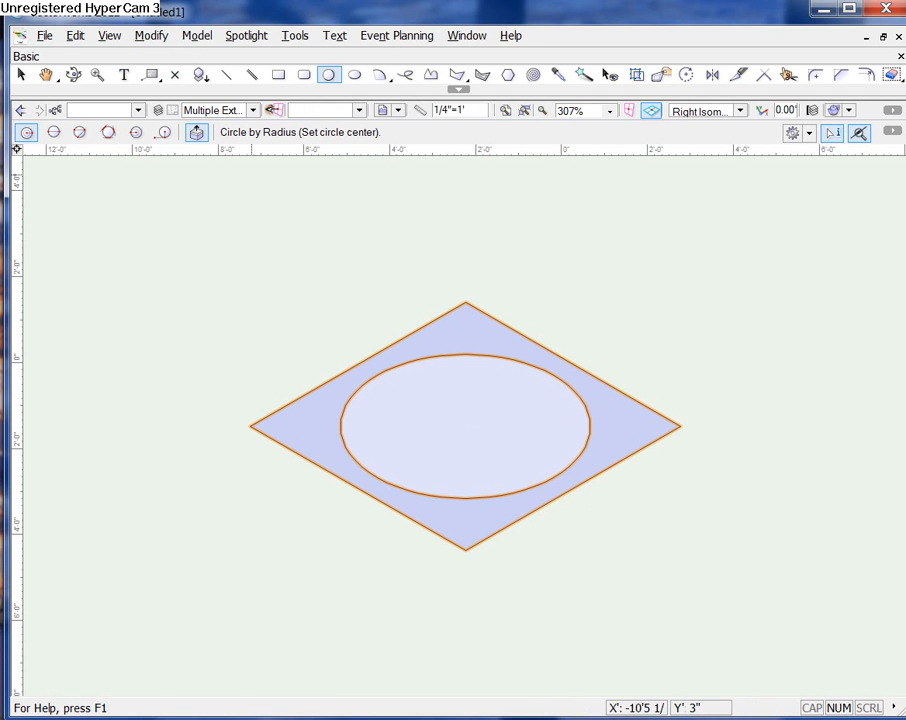
{"action": "left_click", "coordinate": [193, 45]}
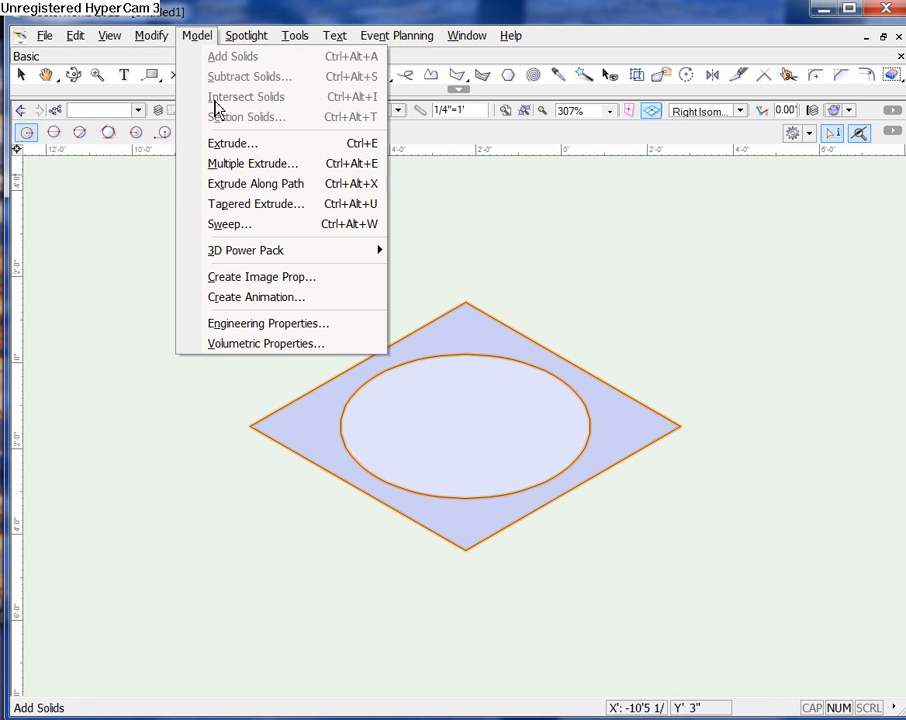
{"action": "left_click", "coordinate": [250, 170]}
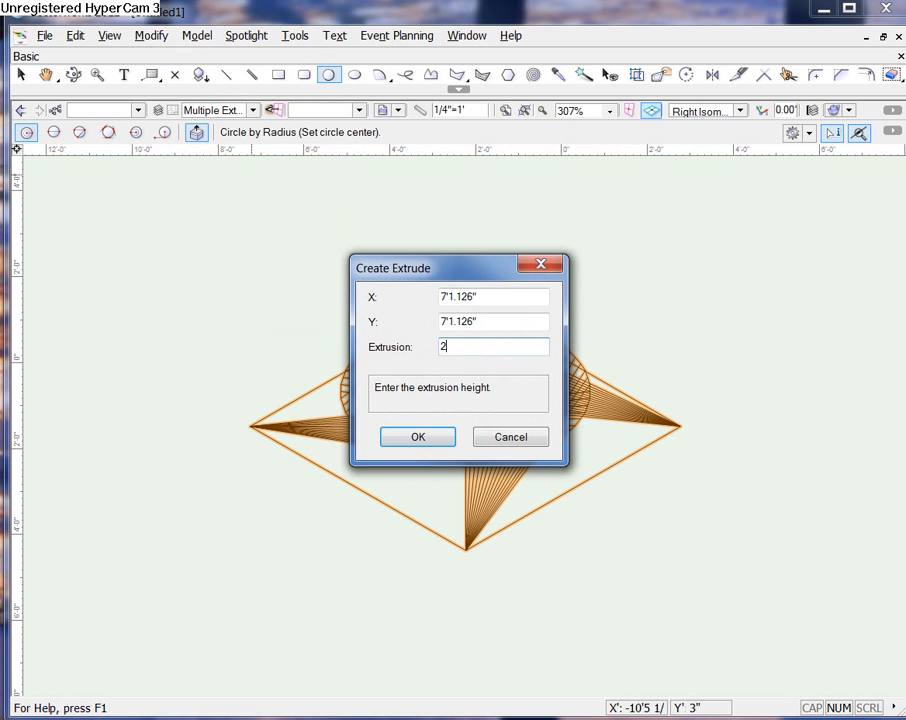
{"action": "type", "text": "24\""}
{"action": "key", "text": "Return"}
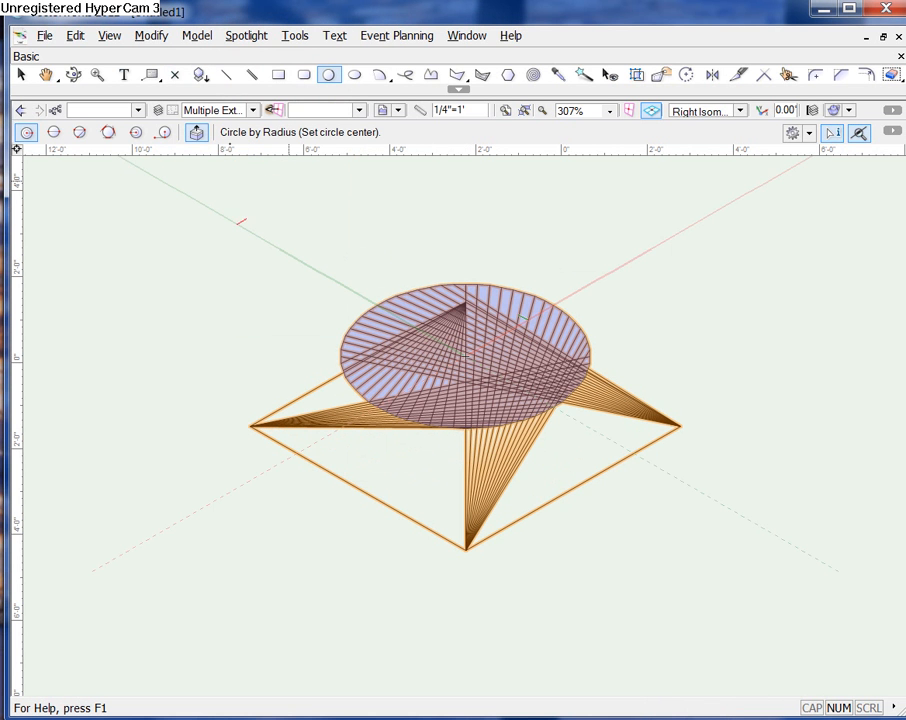
Orbit the square-to-circle extrude down to a low side angle to examine how its surfaces connect
{"action": "left_click", "coordinate": [77, 78]}
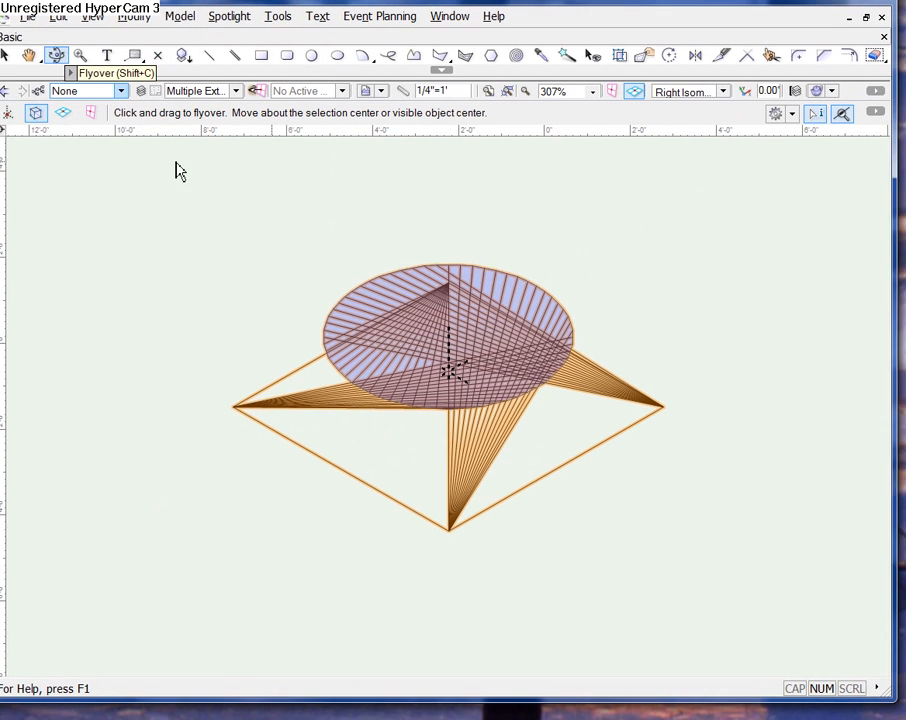
{"action": "left_click_drag", "start_coordinate": [542, 598], "coordinate": [542, 598]}
{"action": "mouse_move", "coordinate": [463, 568]}
{"action": "left_mouse_down"}
{"action": "mouse_move", "coordinate": [463, 522]}
{"action": "mouse_move", "coordinate": [485, 523]}
{"action": "left_mouse_up"}
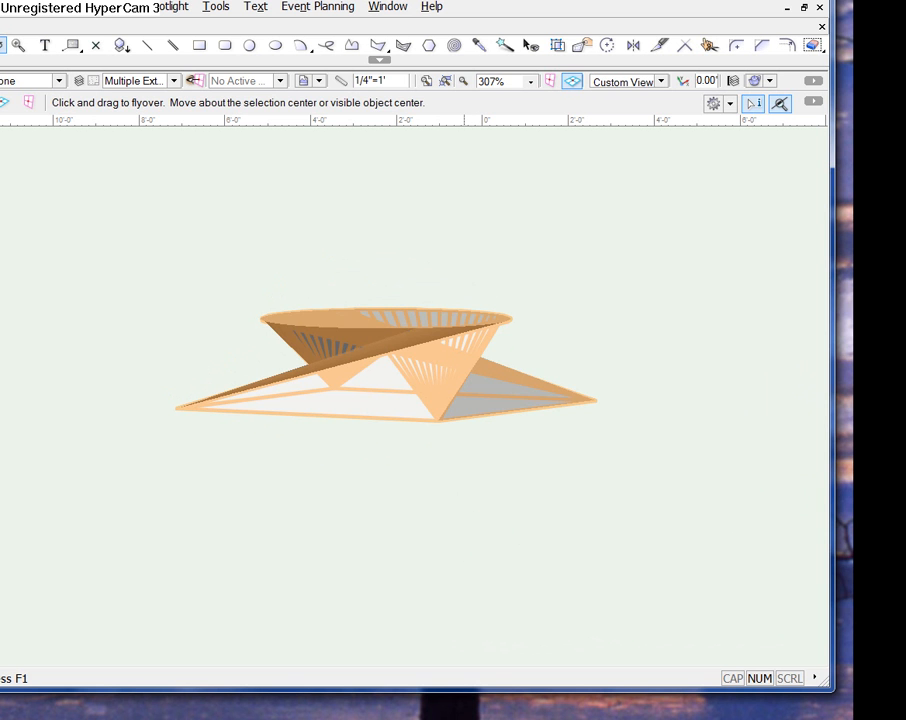
{"action": "left_click_drag", "start_coordinate": [334, 0], "coordinate": [404, 13]}
{"action": "left_click_drag", "start_coordinate": [603, 557], "coordinate": [581, 519]}
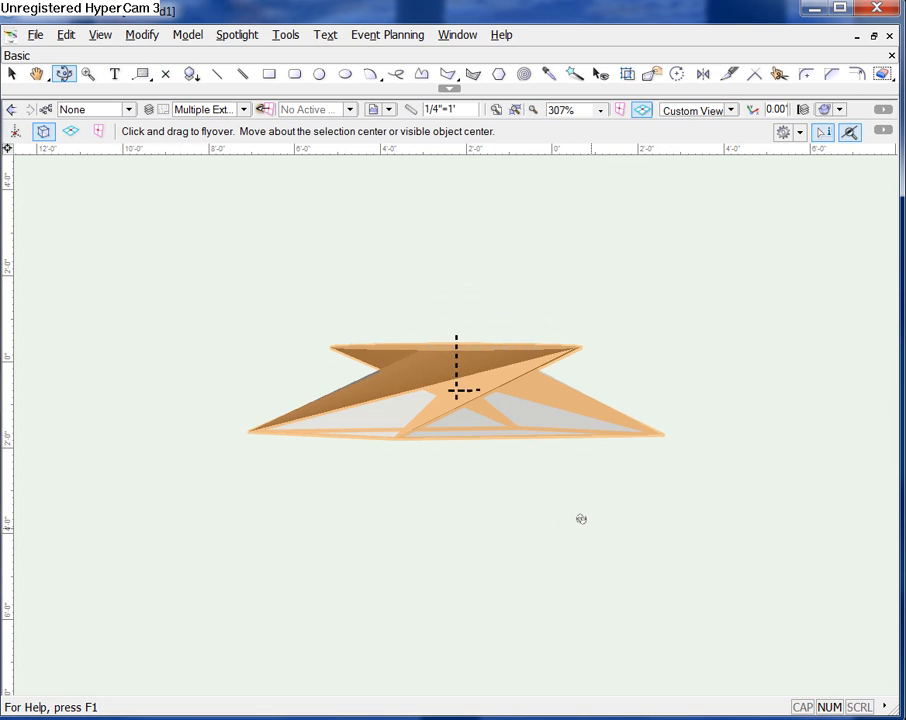
Delete the square-to-circle extrude and place another copy of the plain square, centered in Top/Plan view
{"action": "key", "text": "Delete"}
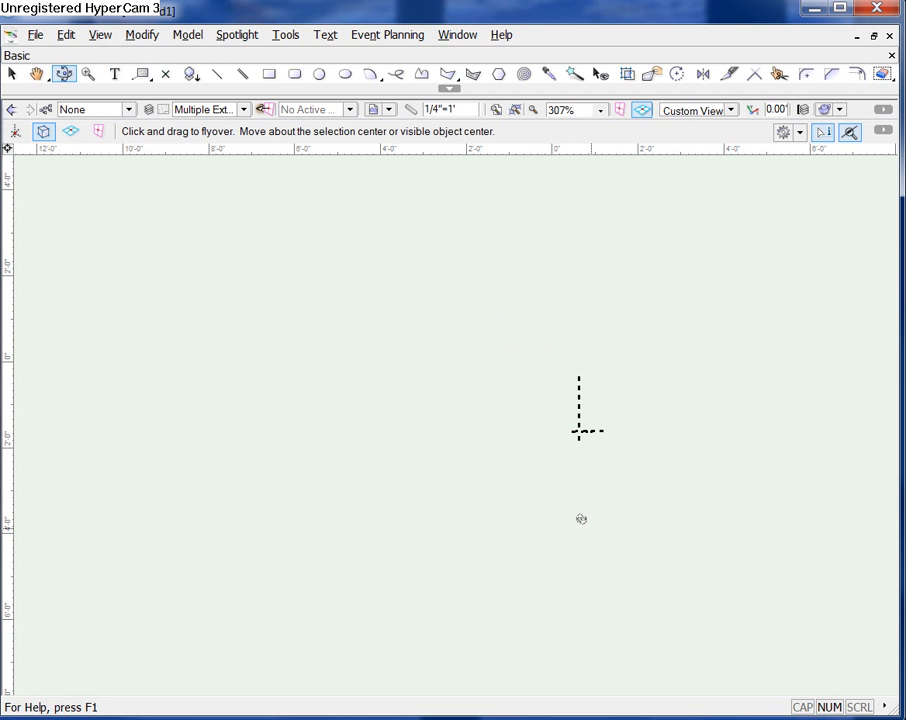
{"action": "key", "text": "ctrl+5"}
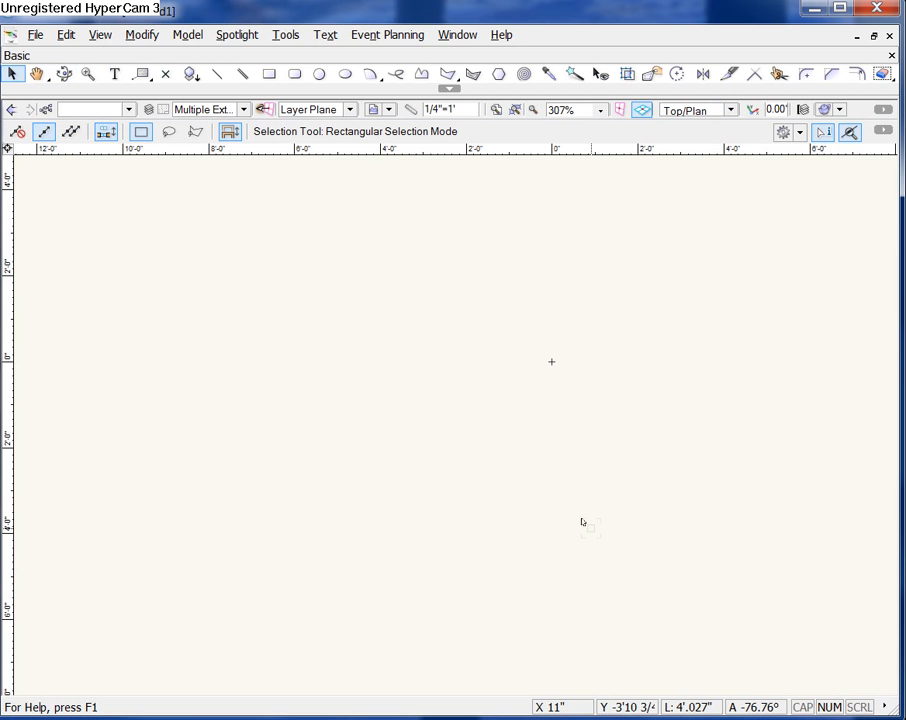
{"action": "key", "text": "ctrl+z"}
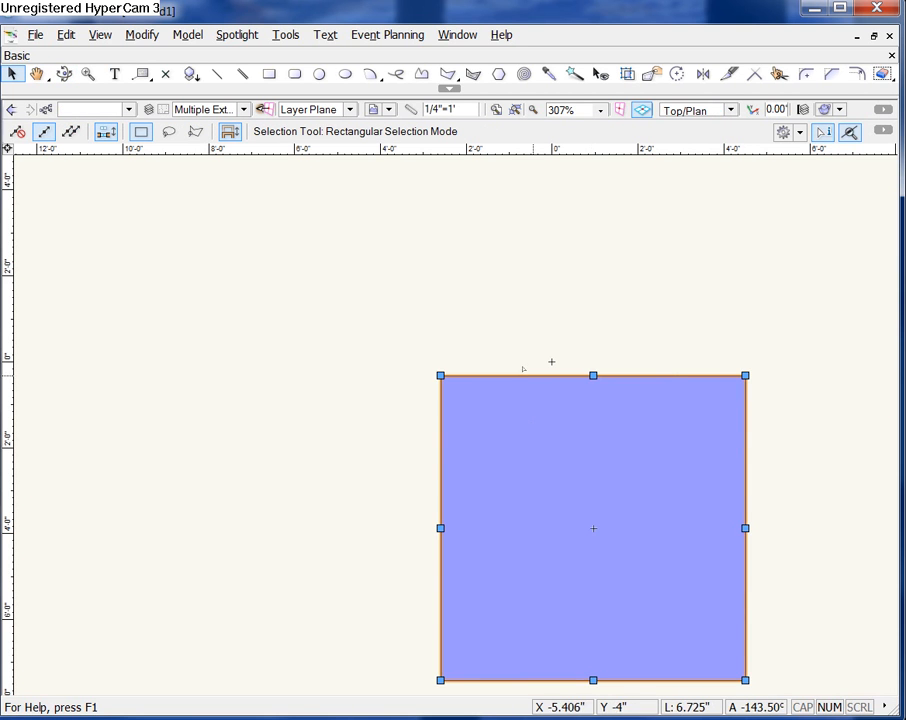
{"action": "left_click_drag", "start_coordinate": [532, 308], "coordinate": [392, 212]}
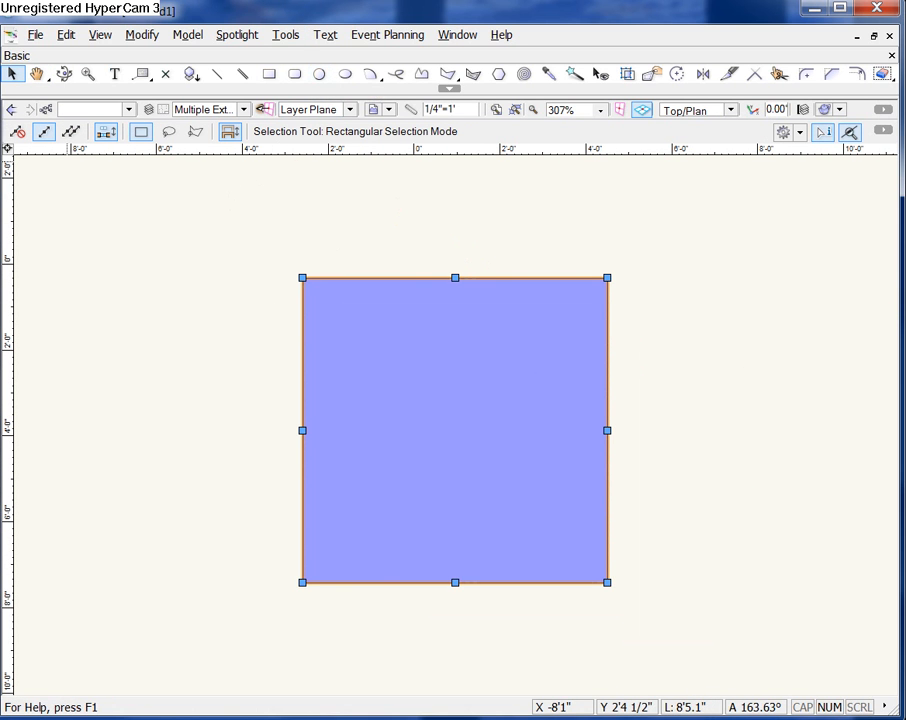
Draw a circle by radius from the center of the square, slightly under 3' in radius and inside the square's edges
{"action": "left_click_drag", "start_coordinate": [0, 157], "coordinate": [243, 217]}
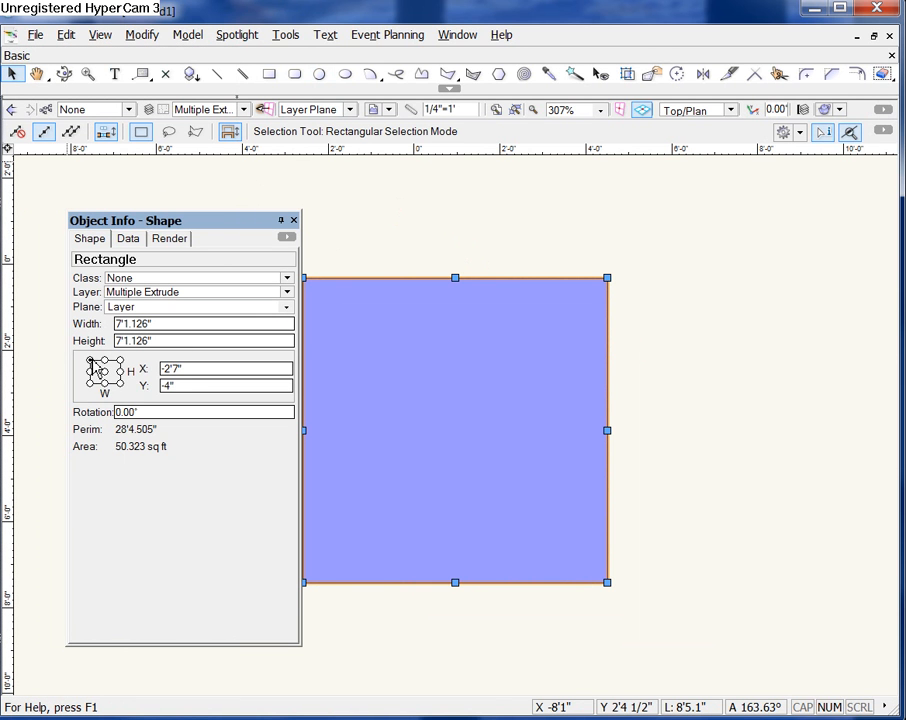
{"action": "left_click_drag", "start_coordinate": [212, 221], "coordinate": [145, 100]}
{"action": "left_click", "coordinate": [319, 74]}
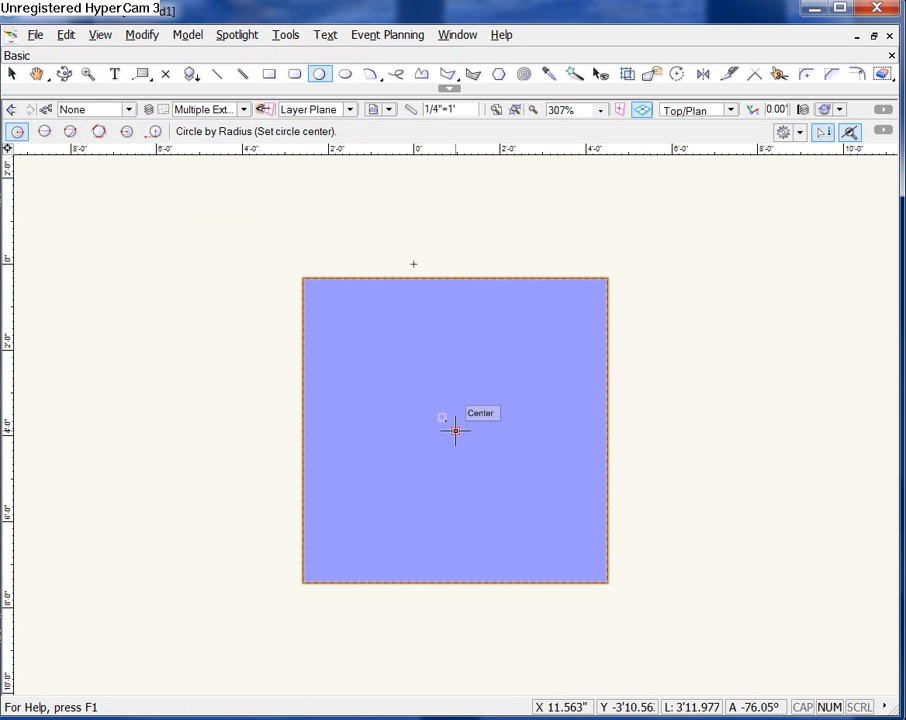
{"action": "left_click", "coordinate": [455, 430]}
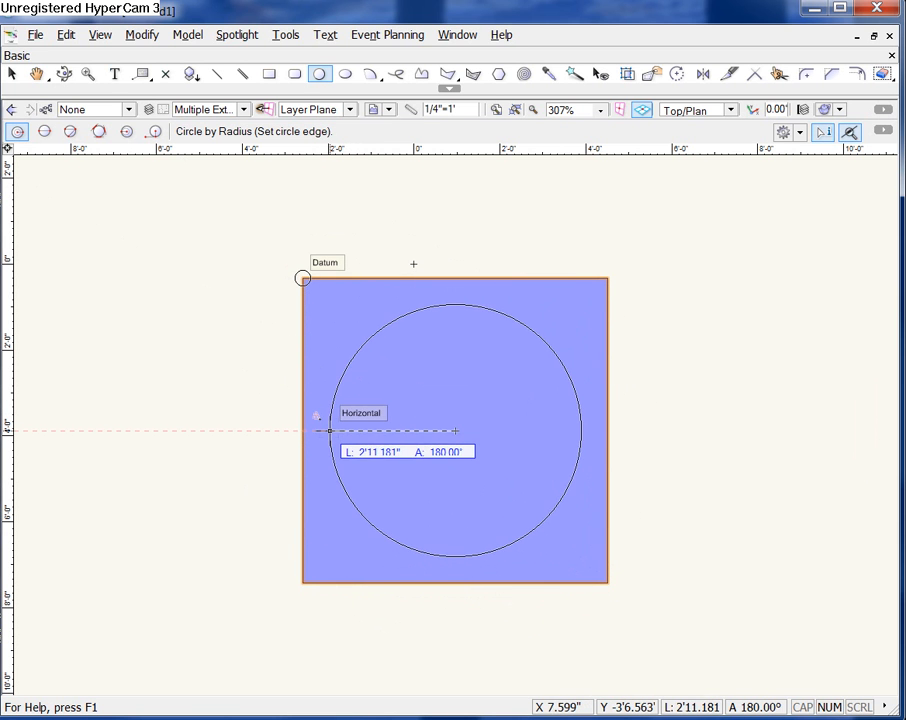
{"action": "left_click", "coordinate": [336, 430]}
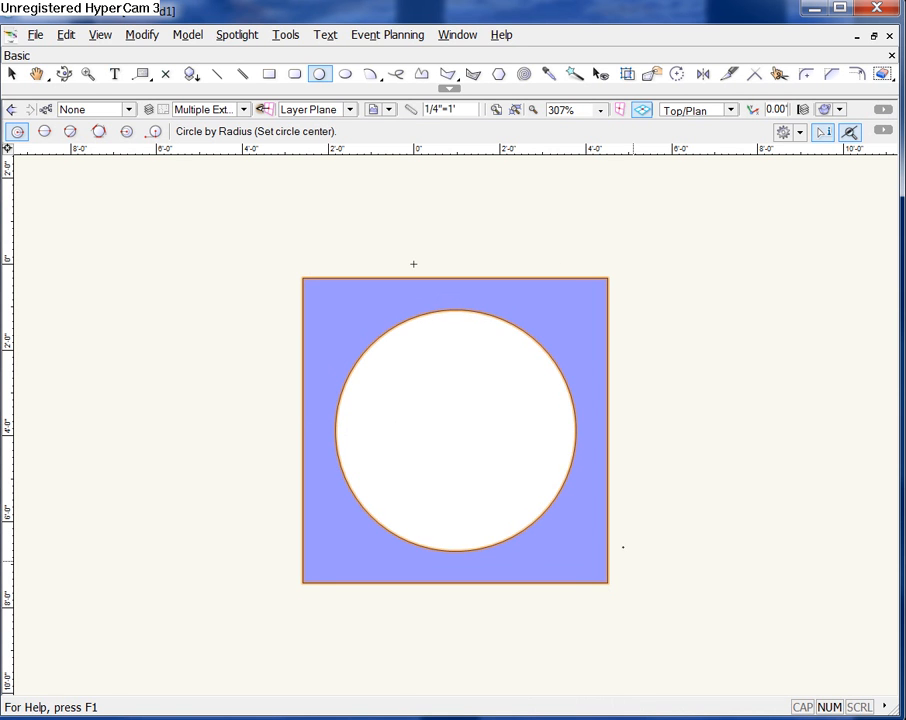
Multiple Extrude the selected square and circle in Right Isometric view, and render the solid in OpenGL
{"action": "key", "text": "3"}
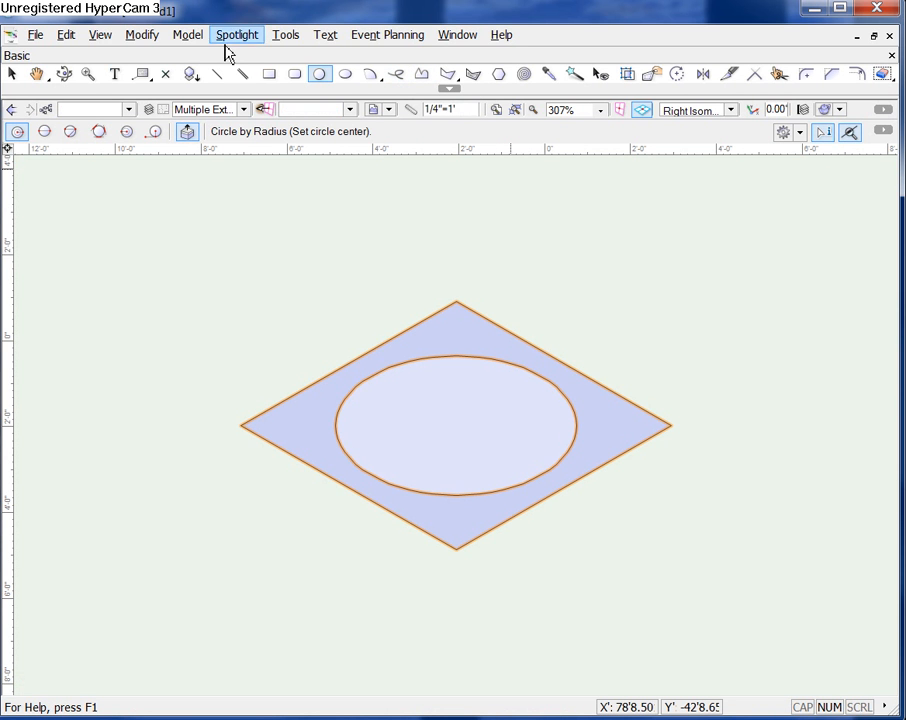
{"action": "left_click", "coordinate": [189, 35]}
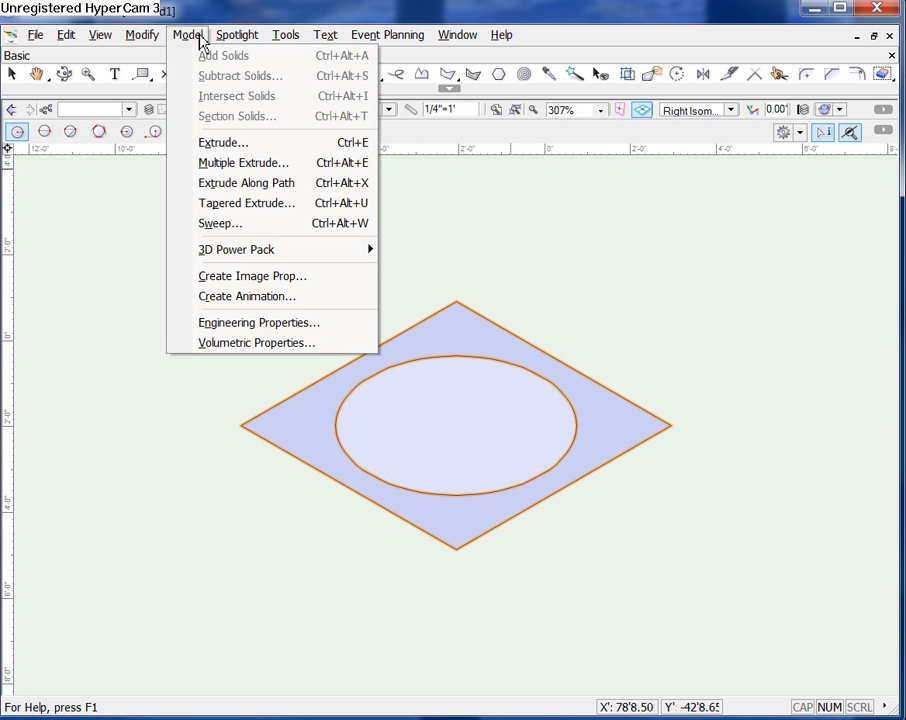
{"action": "left_click", "coordinate": [220, 162]}
{"action": "left_click", "coordinate": [429, 434]}
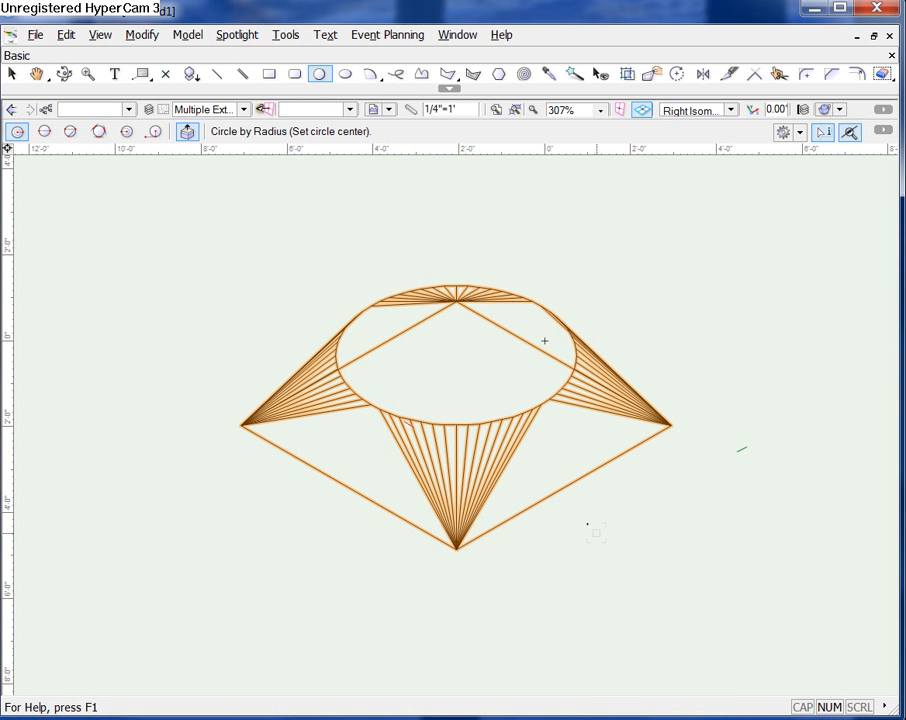
{"action": "key", "text": "ctrl+shift+g"}
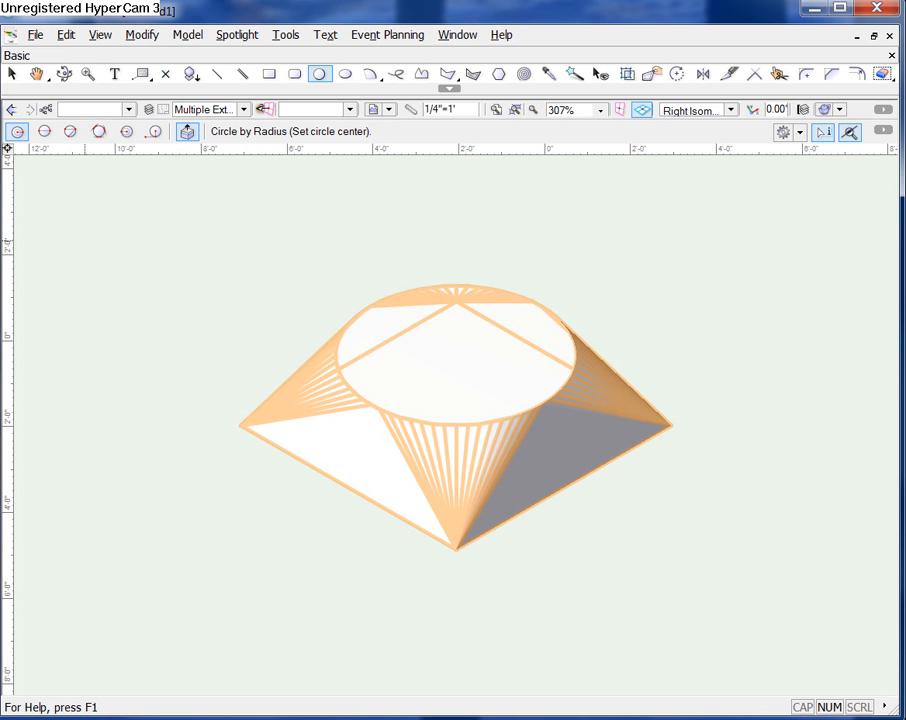
Orbit around the rendered square-to-circle solid to examine its top, flat sides and corner surfaces
{"action": "left_click", "coordinate": [63, 74]}
{"action": "left_click_drag", "start_coordinate": [166, 226], "coordinate": [234, 186]}
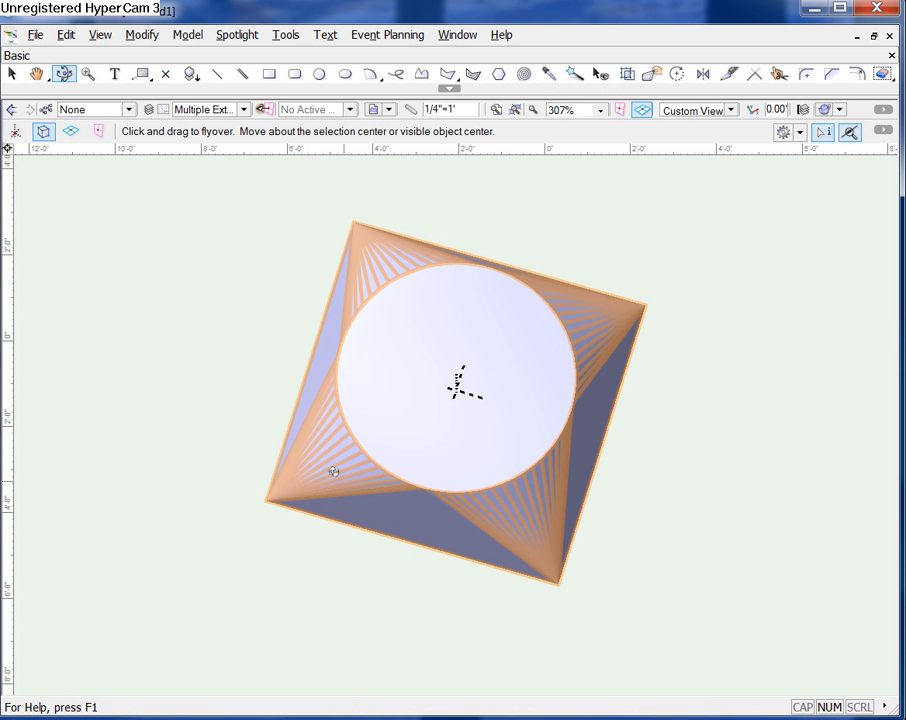
{"action": "left_click_drag", "start_coordinate": [332, 473], "coordinate": [272, 460]}
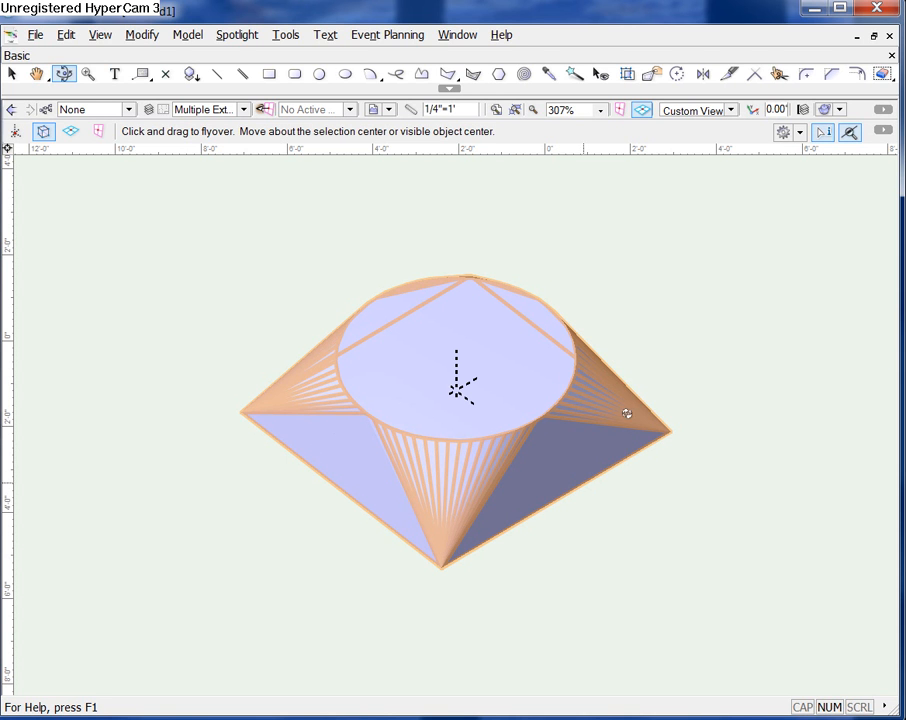
Make Multi Object the active layer and show its nested squares and center locus in Top/Plan view
{"action": "left_click", "coordinate": [244, 109]}
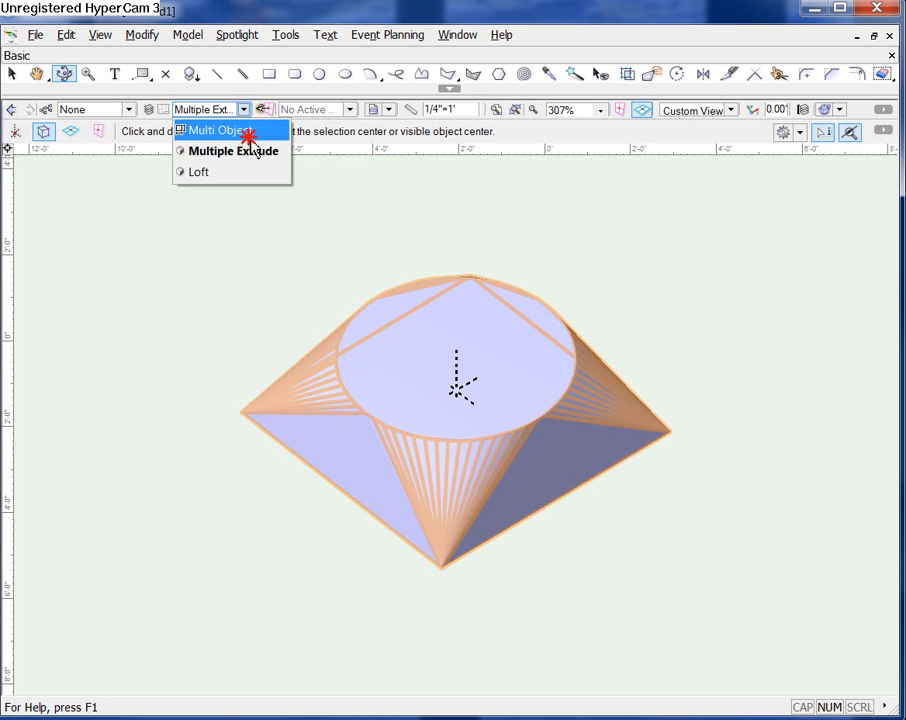
{"action": "left_click", "coordinate": [237, 129]}
{"action": "scroll", "coordinate": [297, 220], "scroll_direction": "down", "scroll_amount": 3}
{"action": "mouse_move", "coordinate": [642, 355]}
{"action": "middle_mouse_down"}
{"action": "mouse_move", "coordinate": [647, 378]}
{"action": "mouse_move", "coordinate": [527, 432]}
{"action": "middle_mouse_up"}
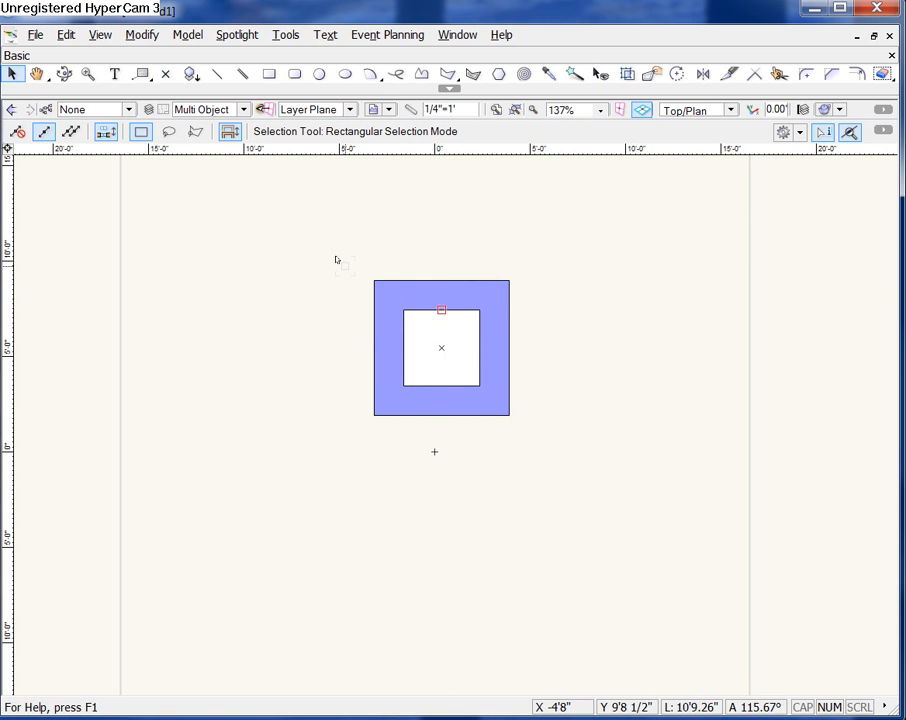
Select the large square, inner square and center locus, and Multiple Extrude them together to 2'0" in Right Isometric view
{"action": "key", "text": "ctrl+a"}
{"action": "key", "text": "KP_3"}
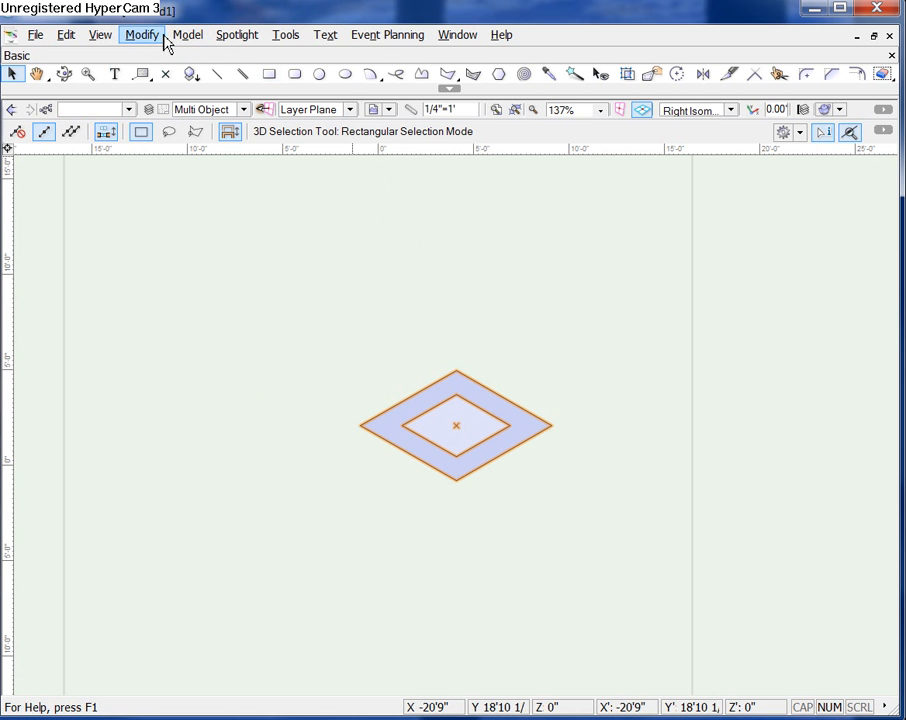
{"action": "left_click", "coordinate": [190, 38]}
{"action": "left_click", "coordinate": [236, 163]}
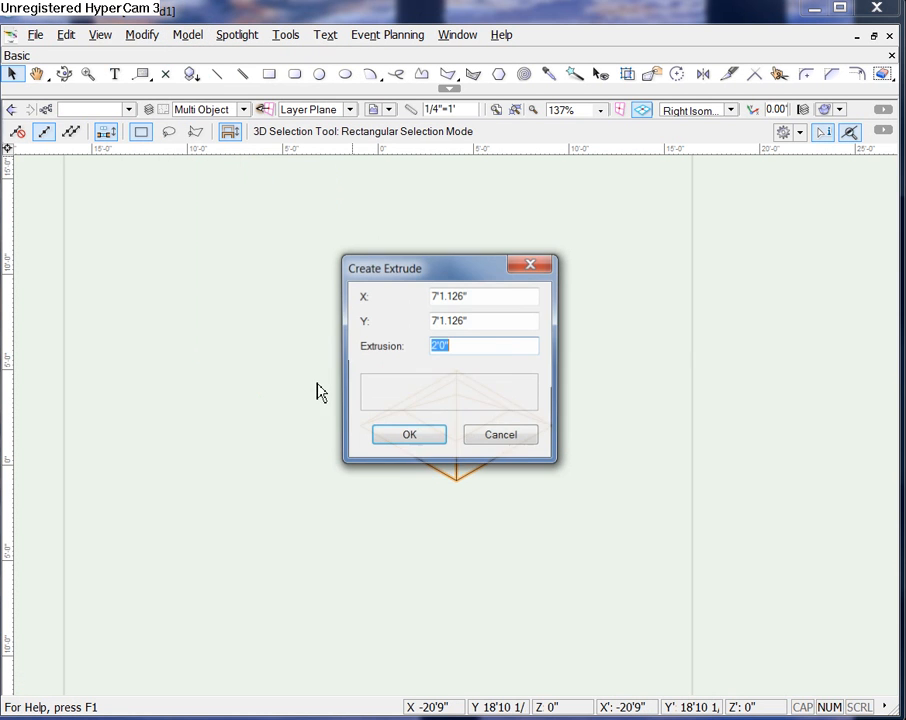
{"action": "left_click", "coordinate": [414, 437]}
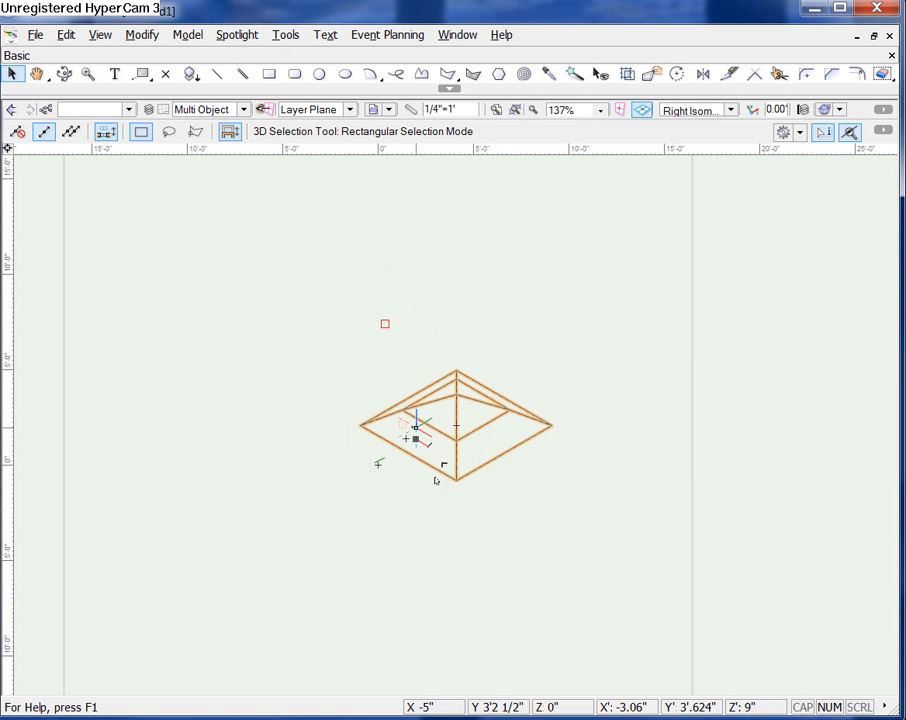
Orbit the three-object extrude from above and from below its base to examine how its two tiers slope
{"action": "key", "text": "shift+c"}
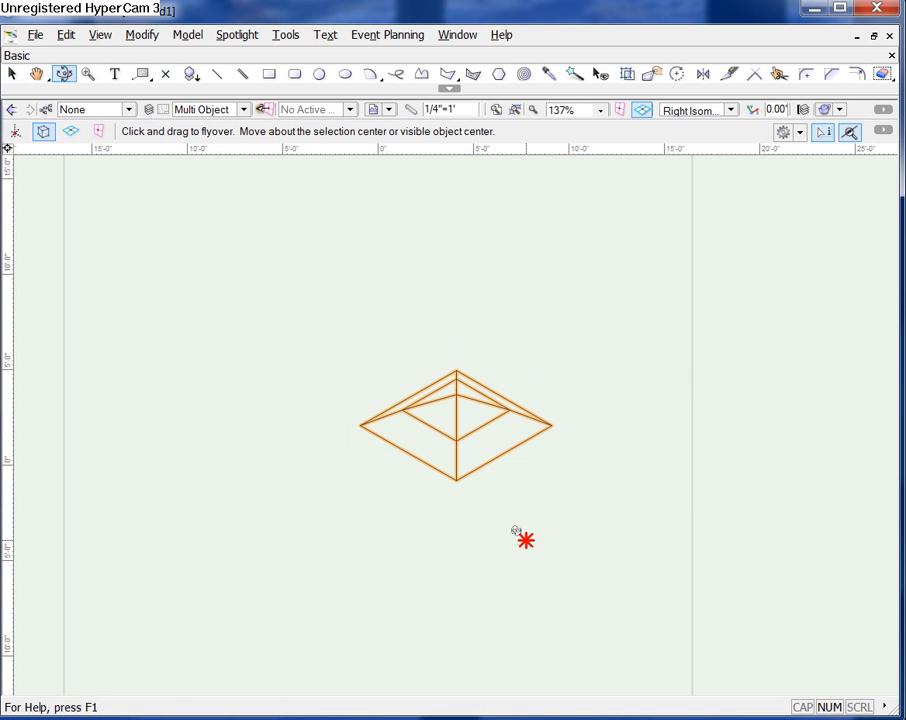
{"action": "left_click_drag", "start_coordinate": [508, 524], "coordinate": [469, 544]}
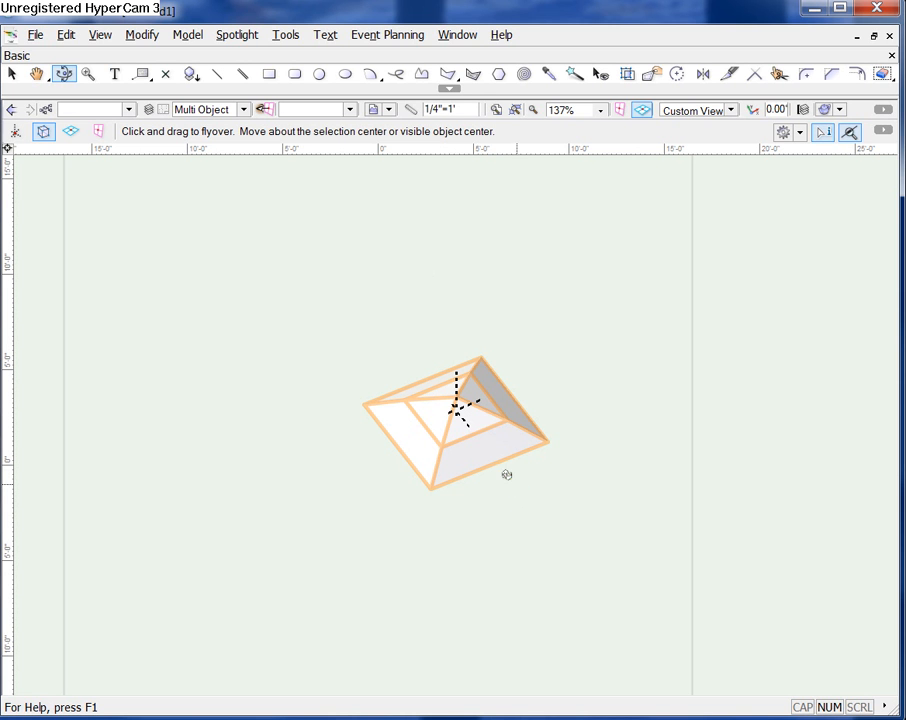
{"action": "left_click_drag", "start_coordinate": [506, 473], "coordinate": [471, 454]}
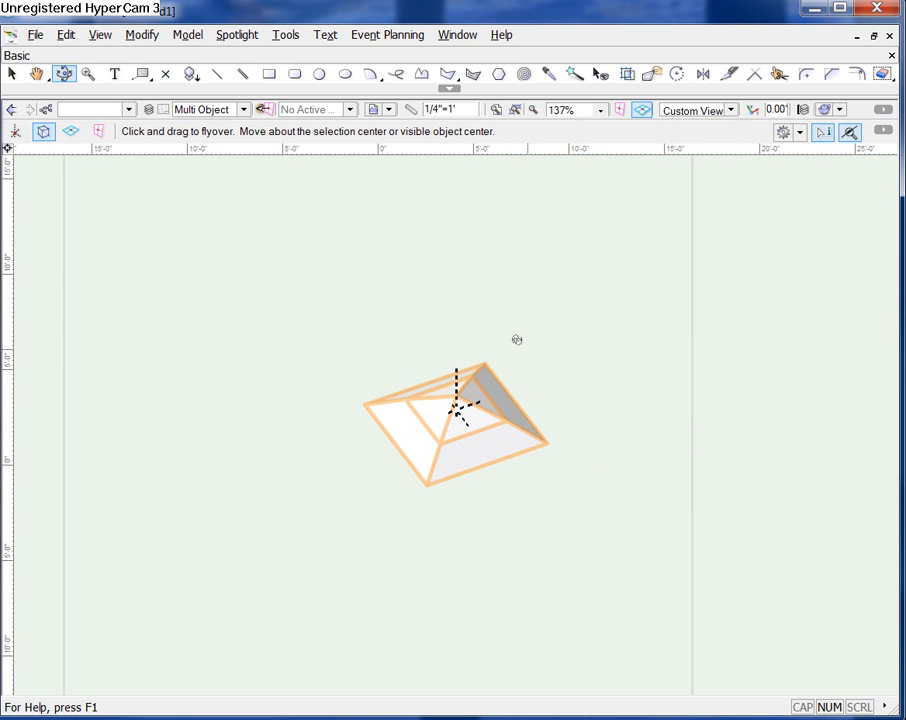
{"action": "left_click_drag", "start_coordinate": [517, 340], "coordinate": [476, 350]}
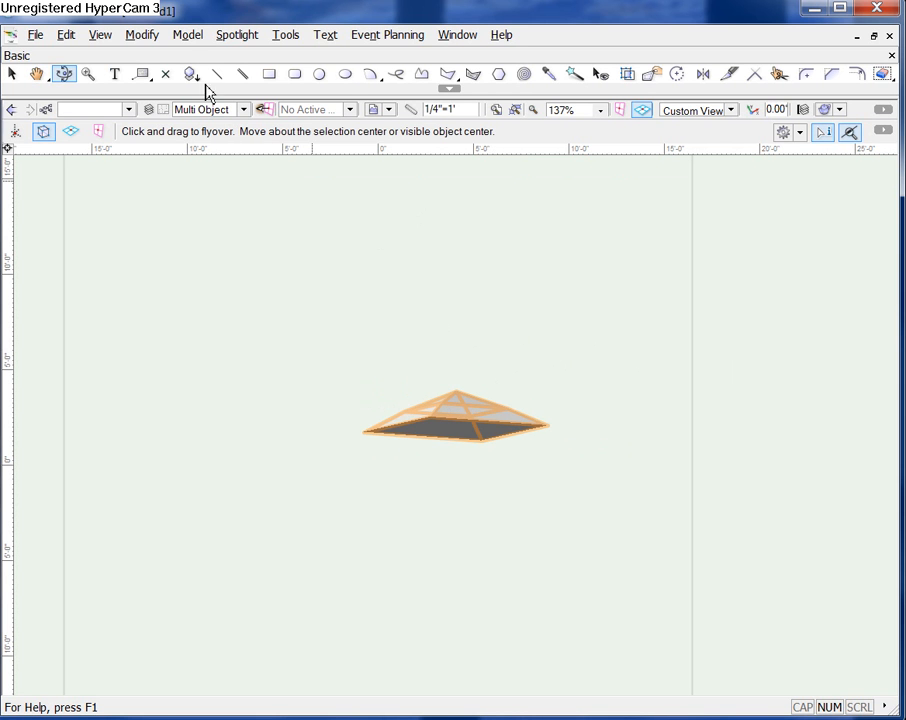
{"action": "left_click", "coordinate": [186, 37]}
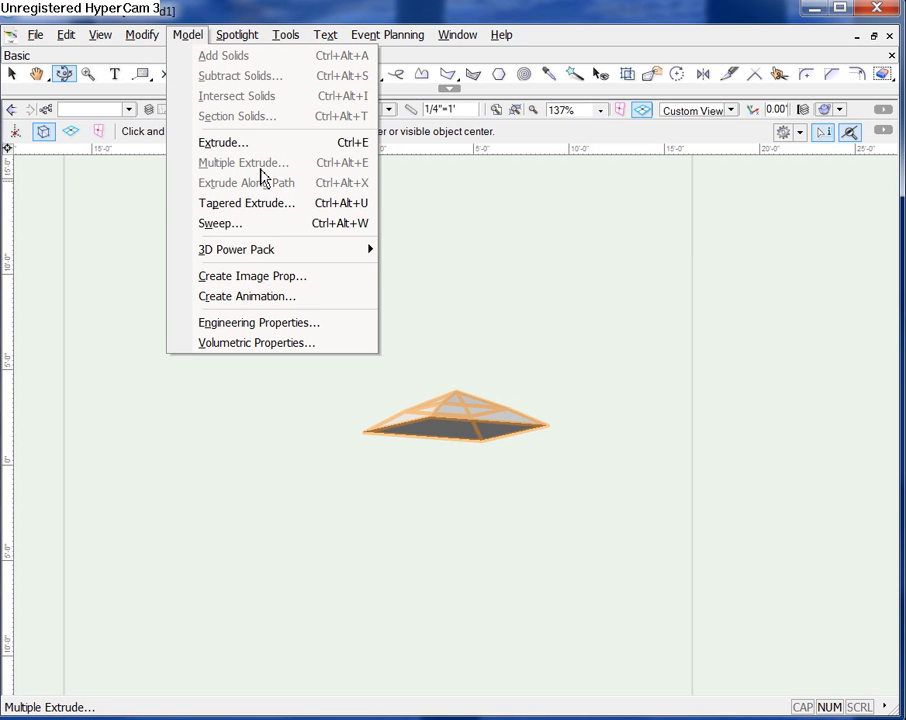
{"action": "left_click", "coordinate": [455, 34]}
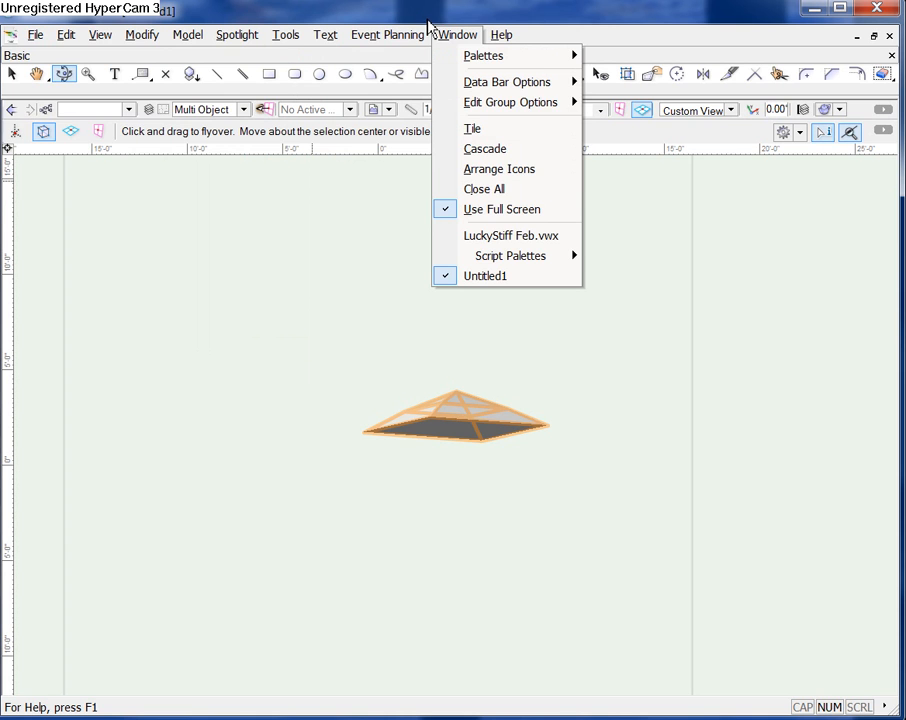
{"action": "mouse_move", "coordinate": [66, 36]}
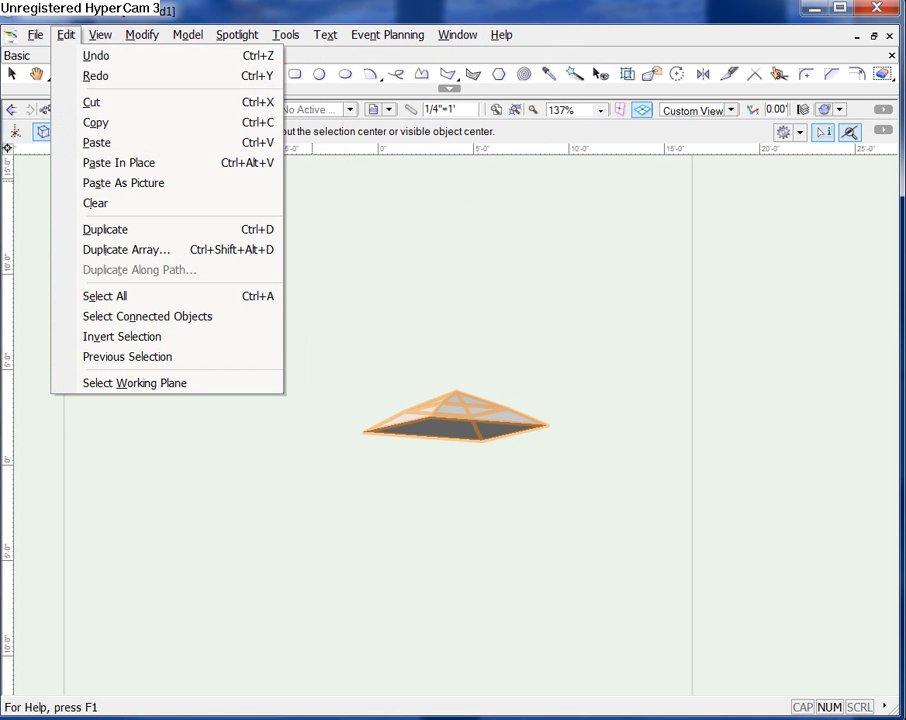